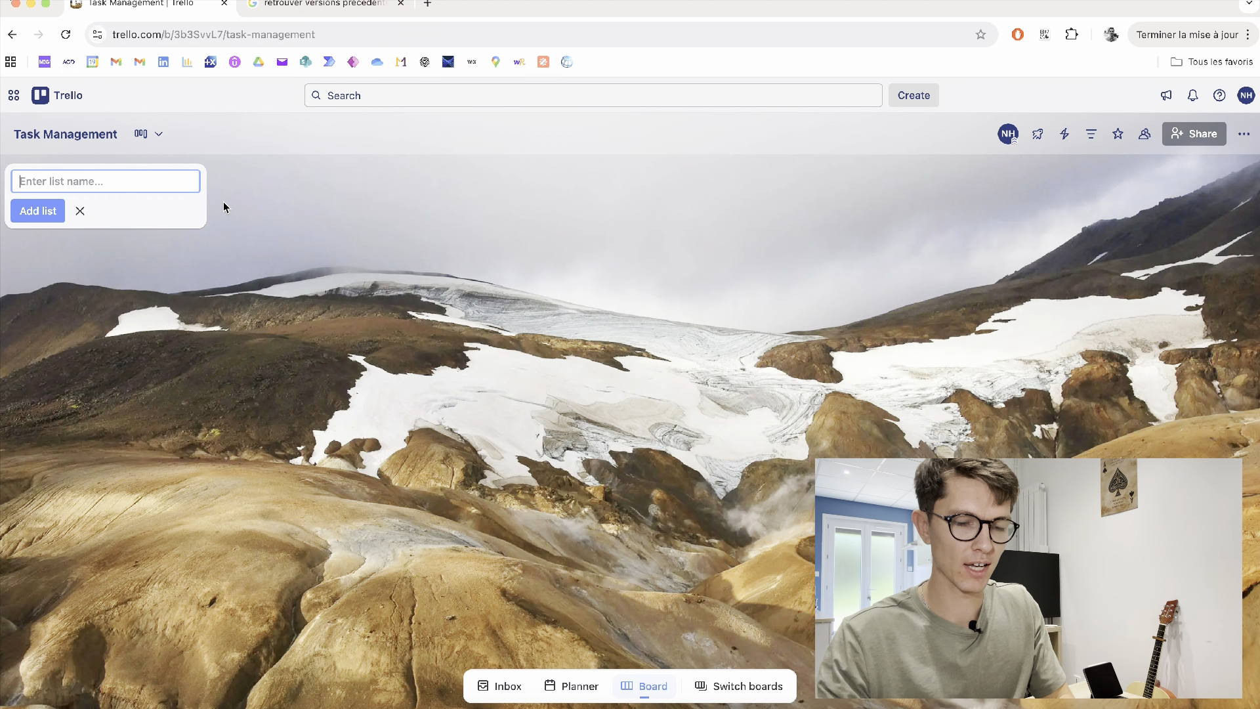
Add two lists named Projects and Projets2 to the Task Management board.
{"action": "type", "text": "Project"}
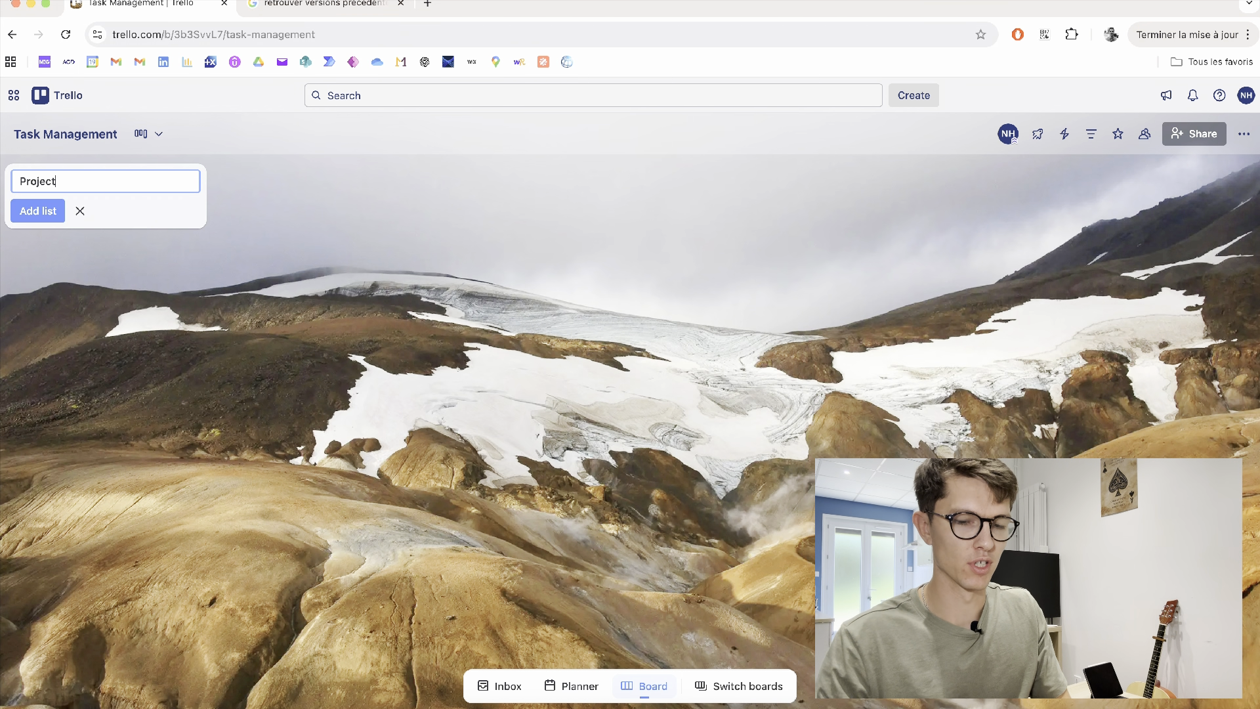
{"action": "type", "text": "s"}
{"action": "key", "text": "Return"}
{"action": "type", "text": "Pro"}
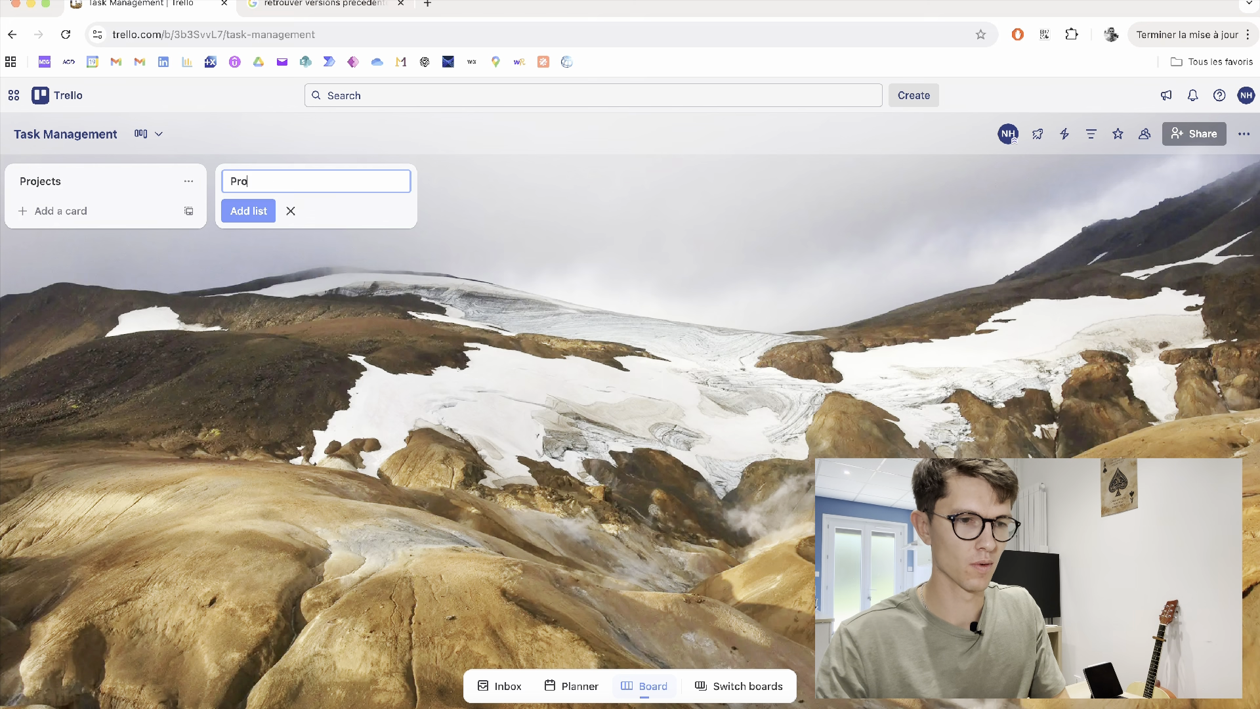
{"action": "type", "text": "jets2"}
{"action": "key", "text": "Return"}
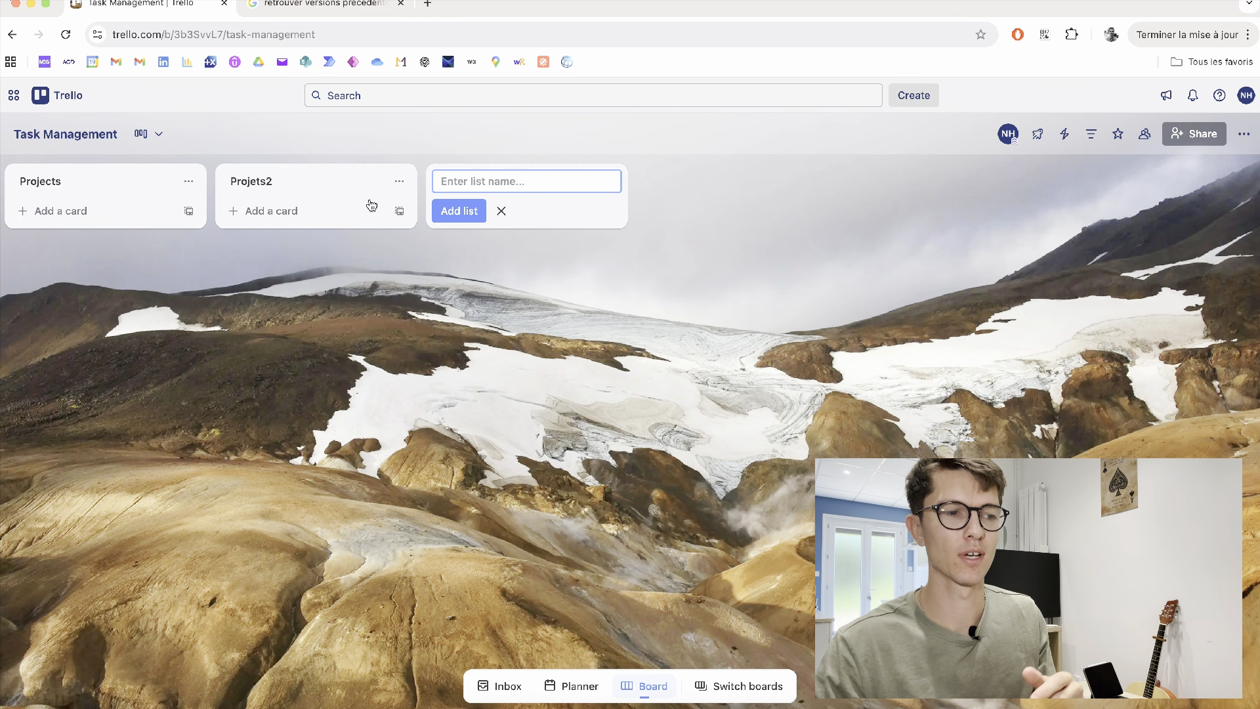
{"action": "left_click", "coordinate": [342, 274]}
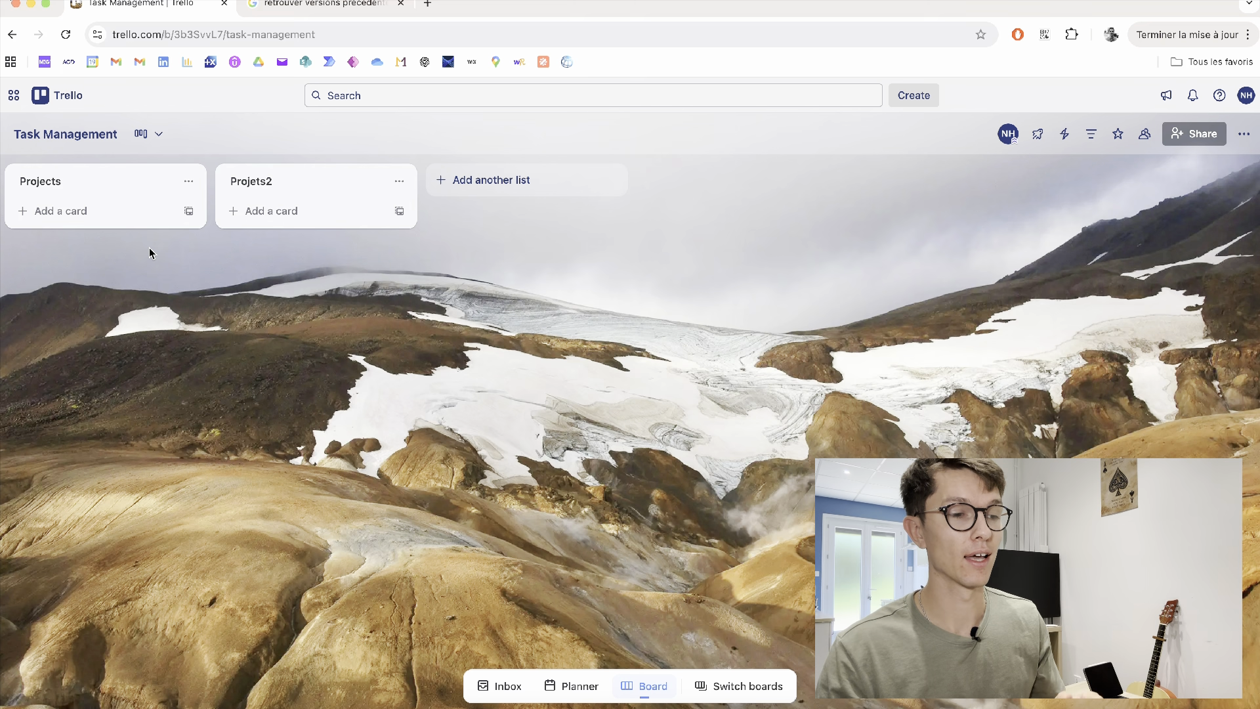
Add a card titled Task1 to the Projects list.
{"action": "left_click", "coordinate": [158, 211]}
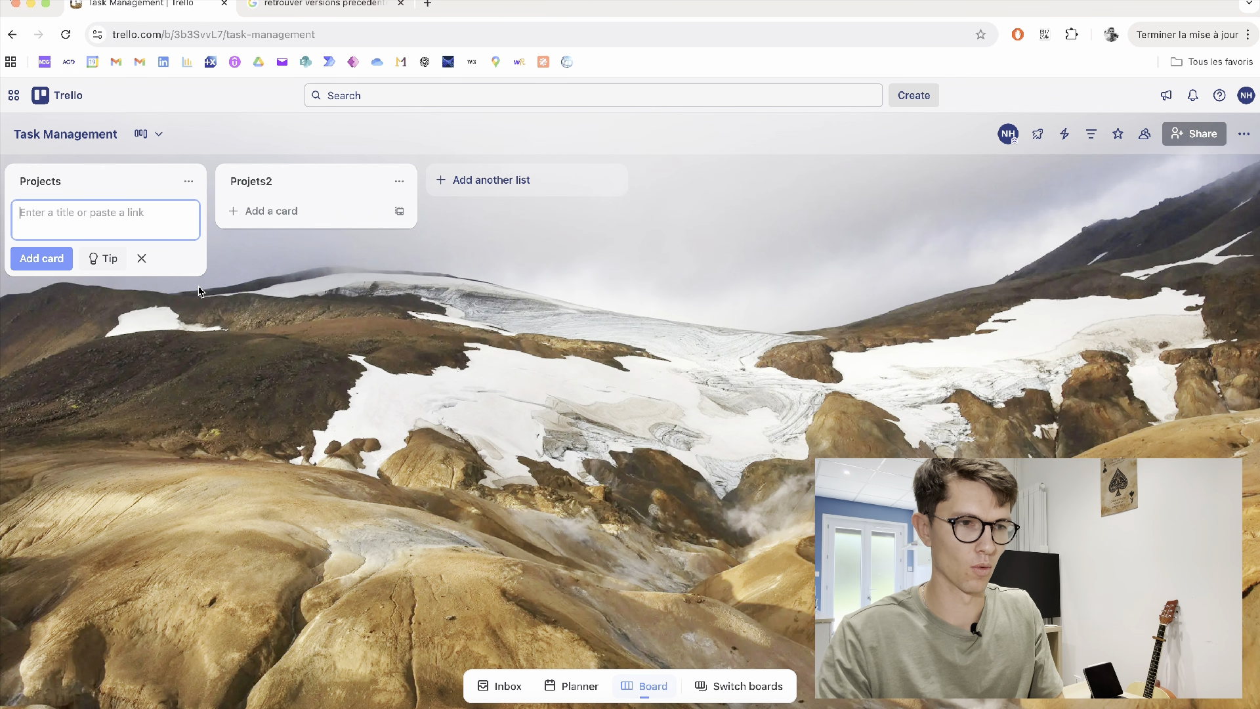
{"action": "type", "text": "Task1"}
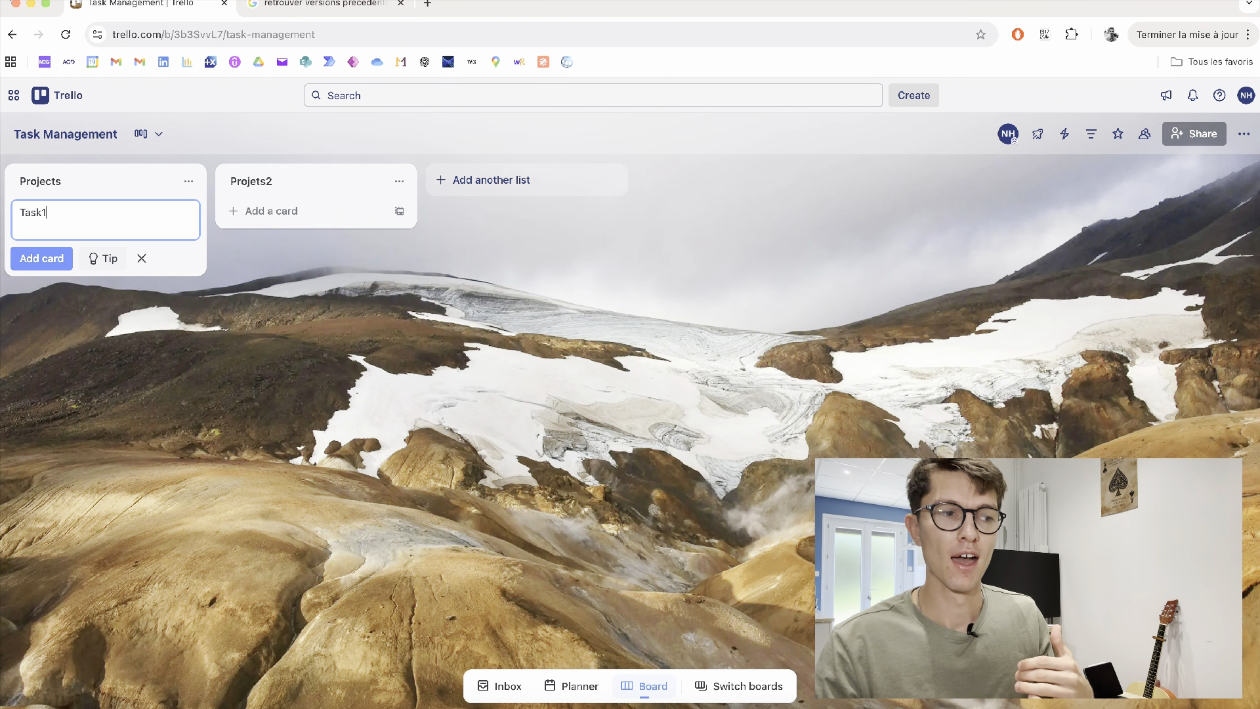
{"action": "key", "text": "Return"}
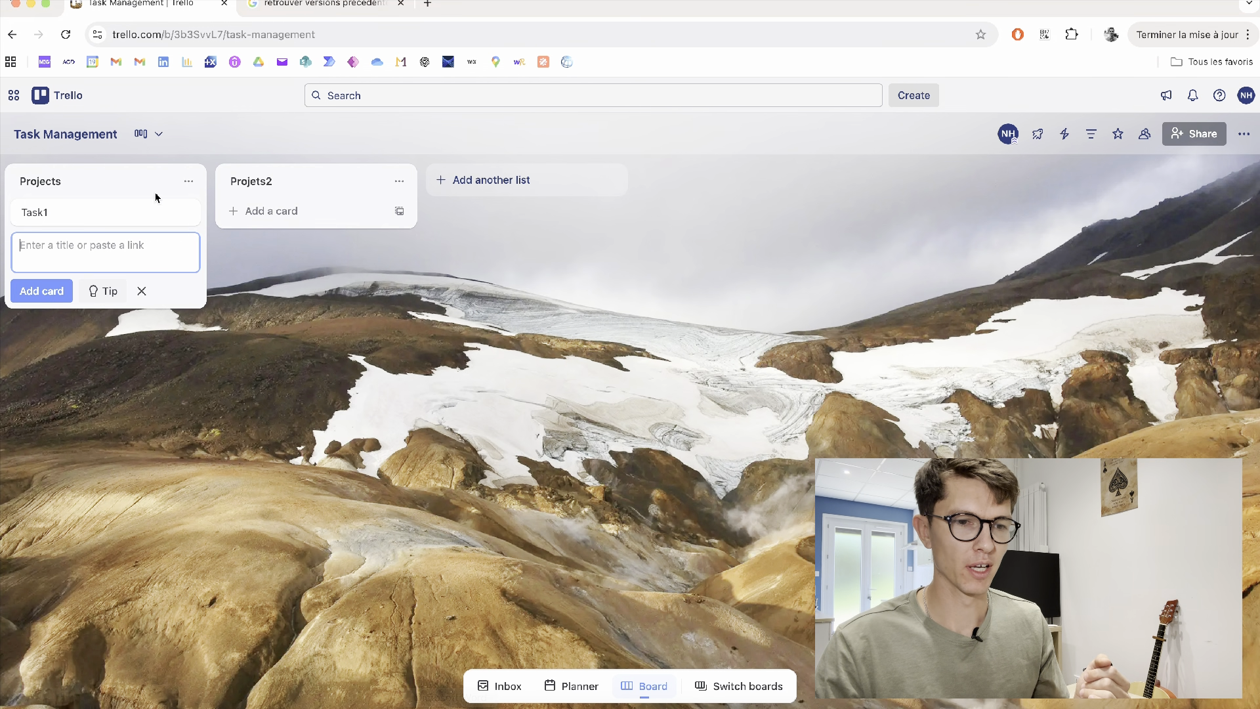
Open the recently viewed Task management board with the yellow mountain background and give the Define project scope and objectives card the red label.
{"action": "left_click", "coordinate": [66, 99]}
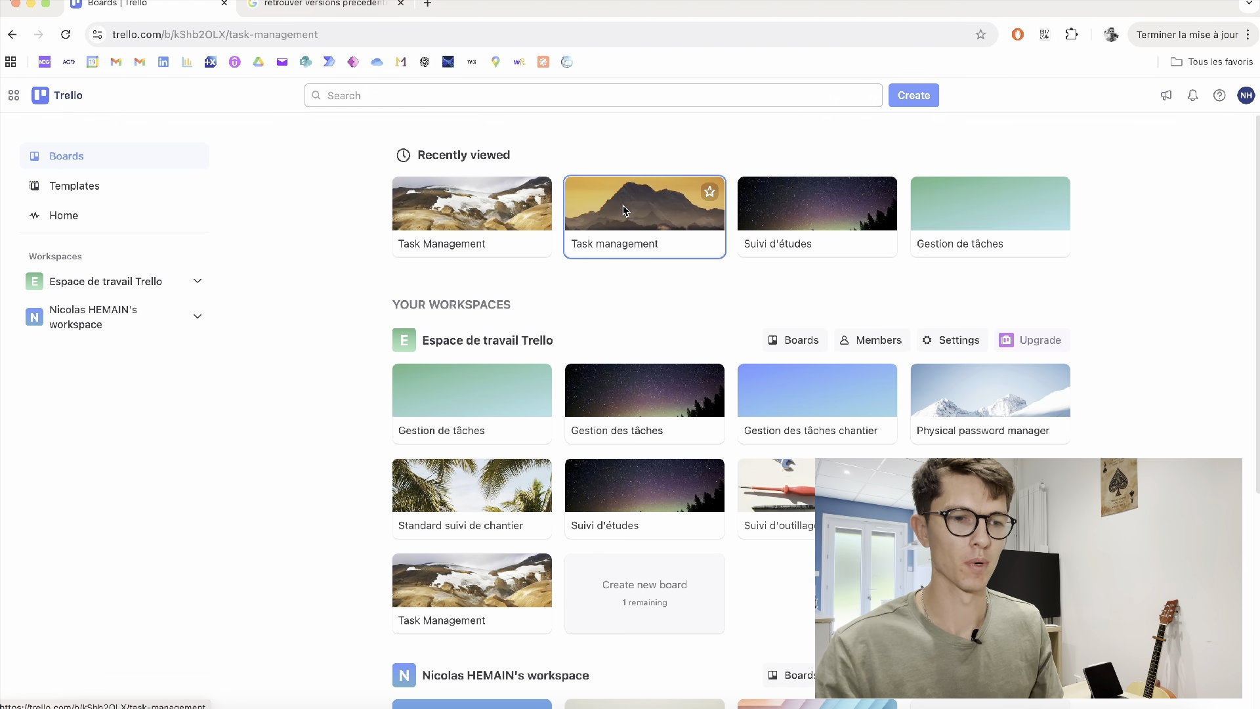
{"action": "left_click", "coordinate": [623, 210]}
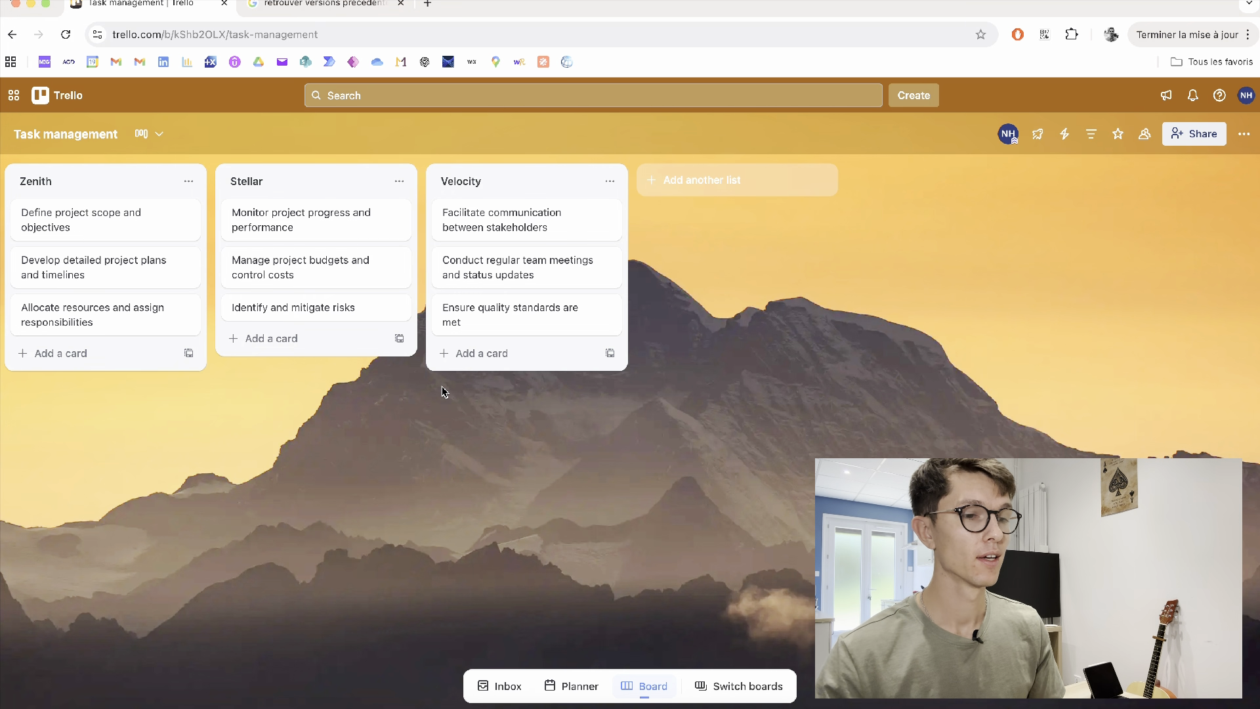
{"action": "left_click", "coordinate": [120, 234]}
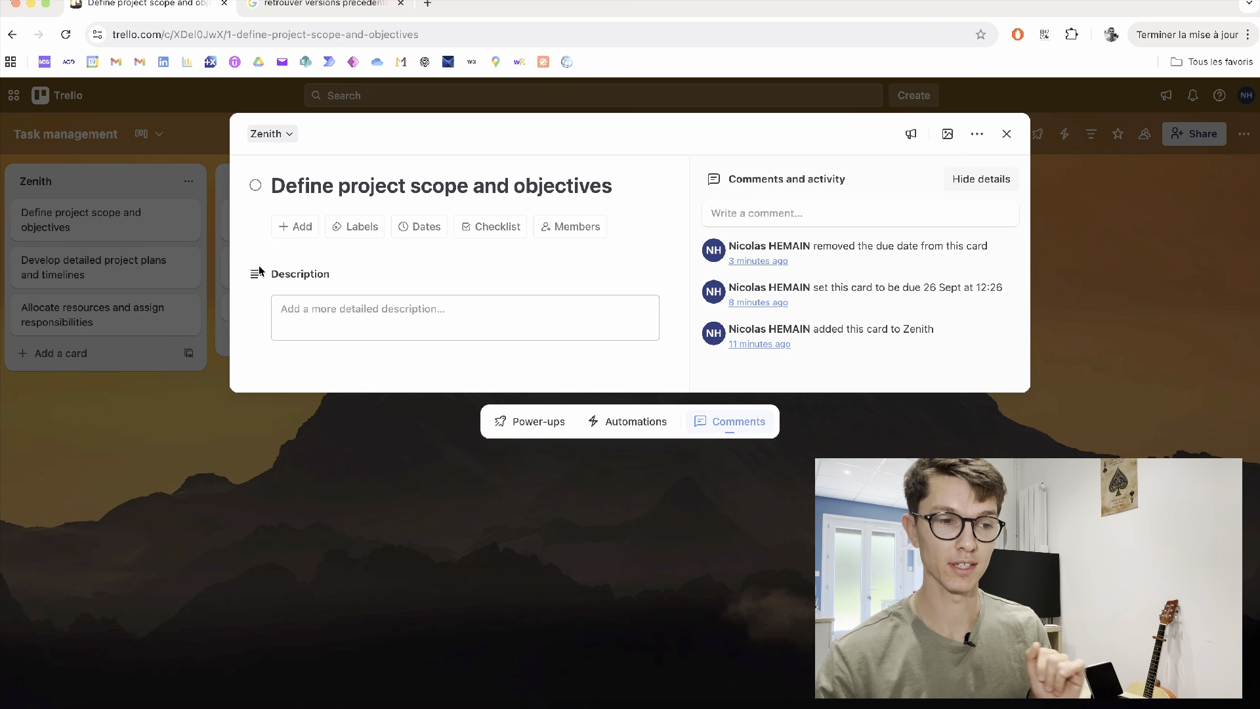
{"action": "left_click", "coordinate": [381, 236]}
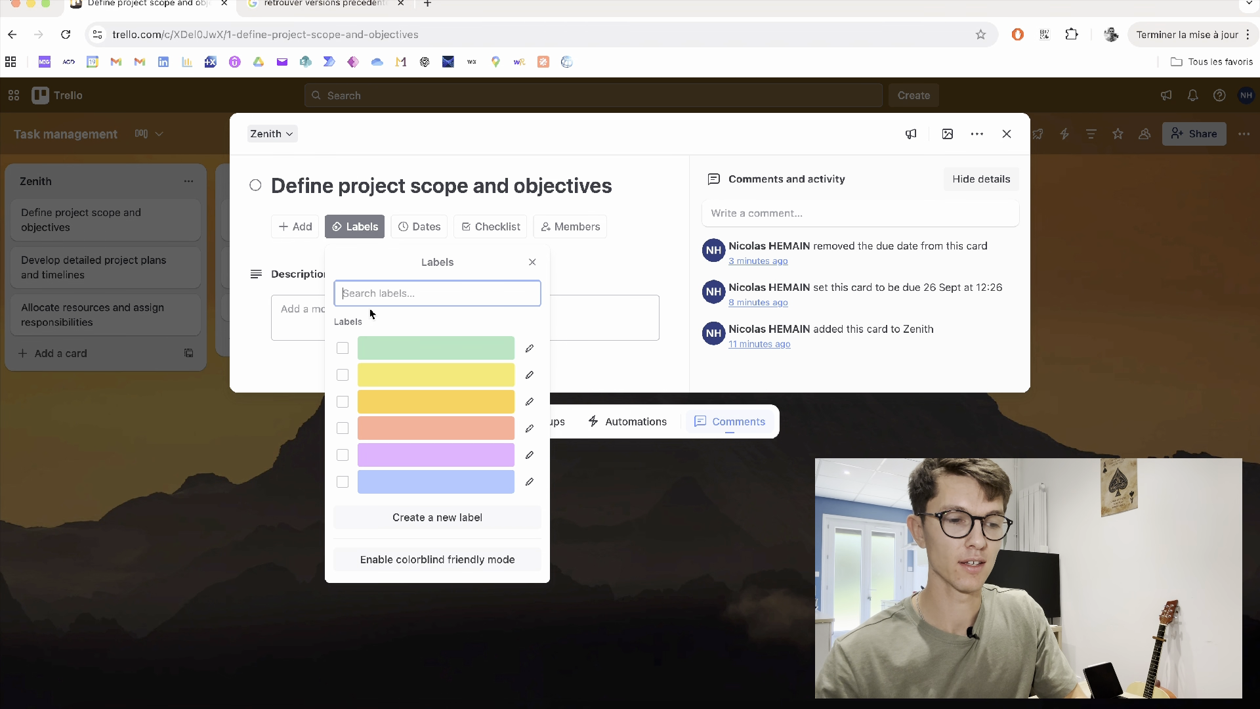
{"action": "left_click", "coordinate": [343, 428]}
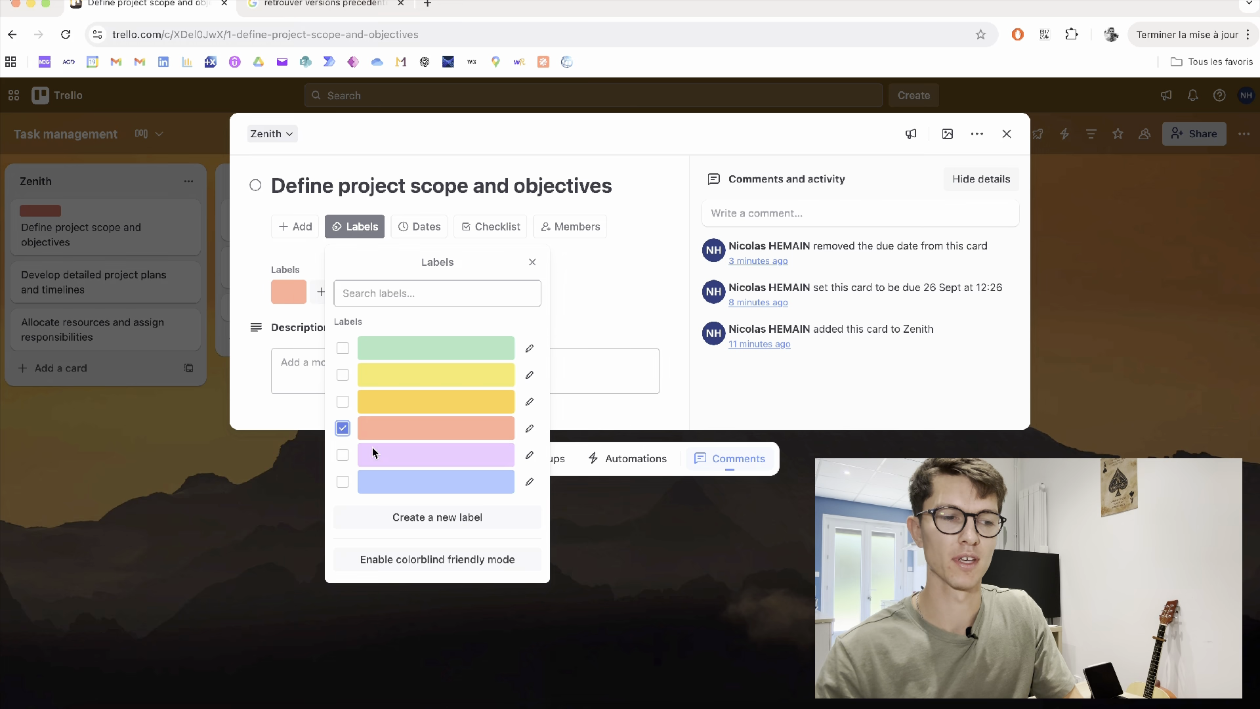
{"action": "left_click", "coordinate": [248, 478]}
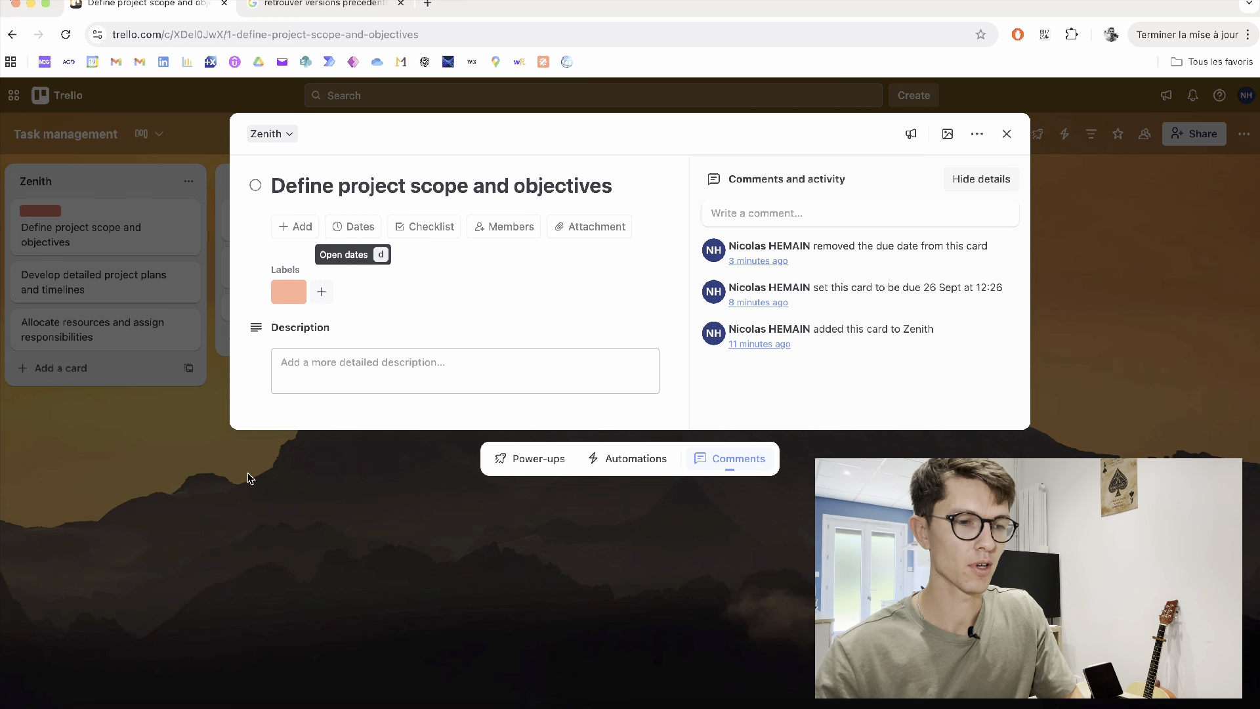
{"action": "left_click", "coordinate": [247, 478]}
Assign the yellow label to the Develop detailed project plans and timelines card in the Zenith list.
{"action": "left_click", "coordinate": [121, 284]}
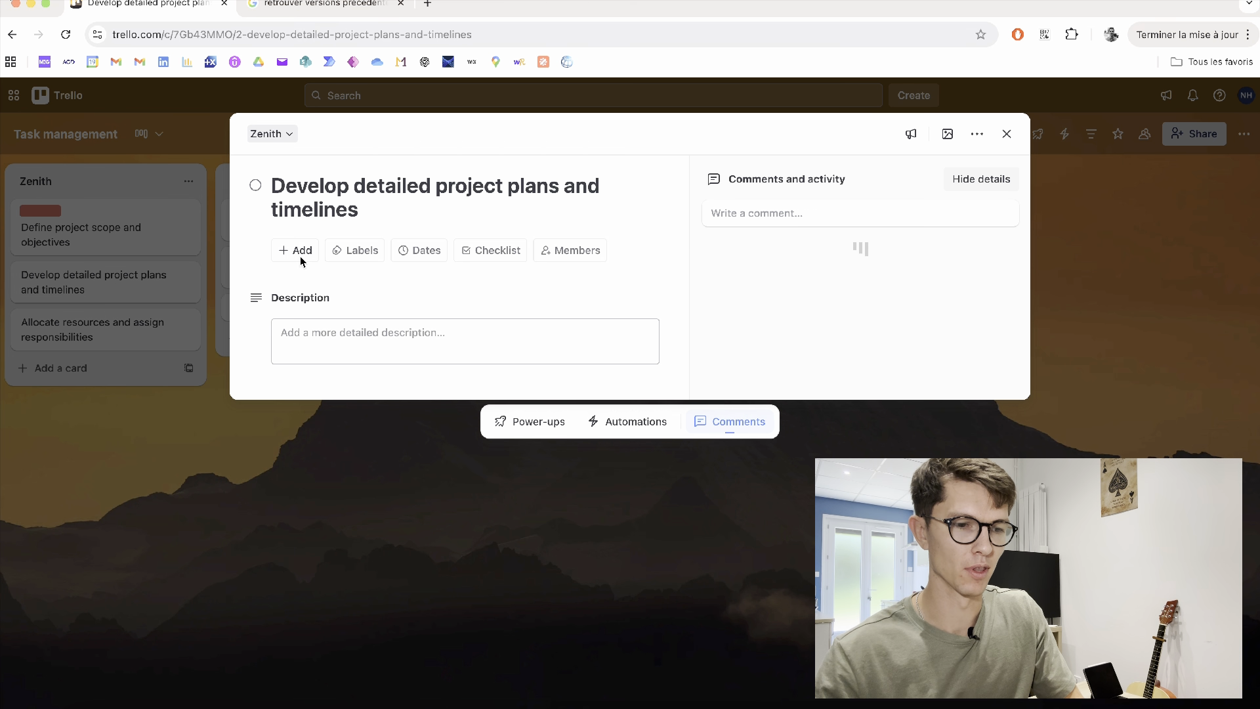
{"action": "left_click", "coordinate": [352, 252]}
{"action": "left_click", "coordinate": [342, 397]}
{"action": "left_click", "coordinate": [226, 533]}
{"action": "left_click", "coordinate": [227, 533]}
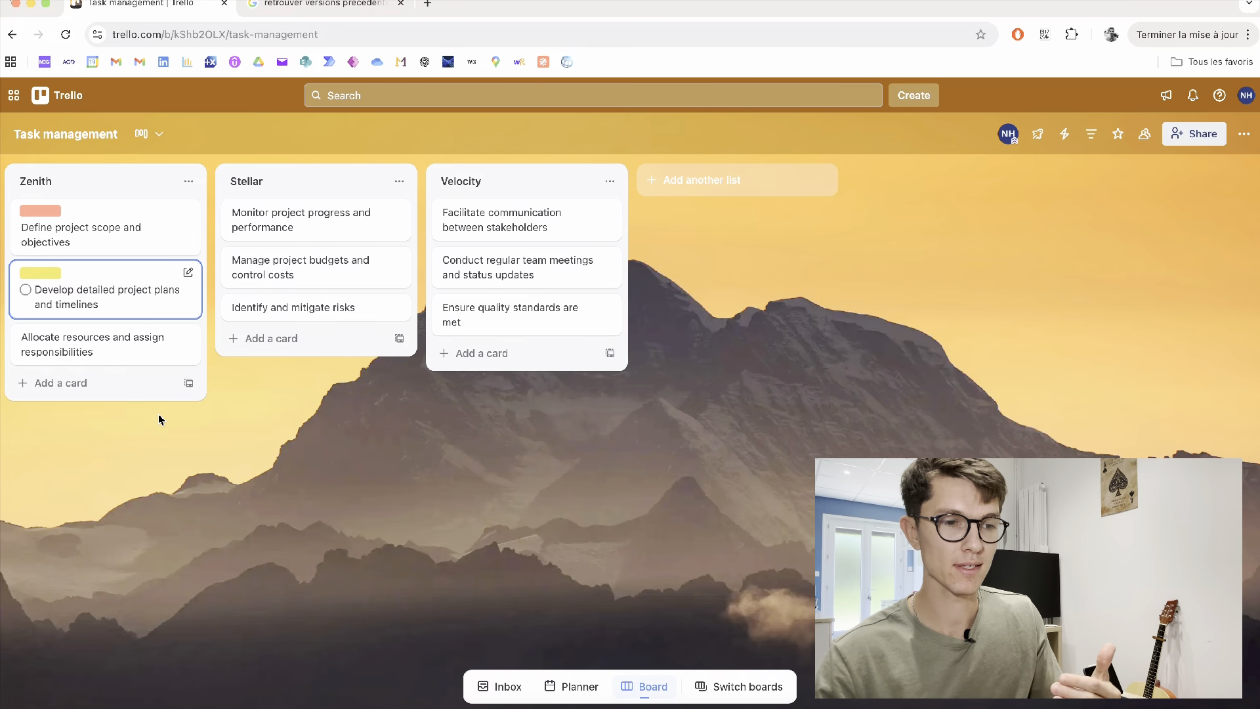
Assign the green label to the Allocate resources and assign responsibilities card in the Zenith list.
{"action": "left_click", "coordinate": [149, 353]}
{"action": "left_click", "coordinate": [348, 252]}
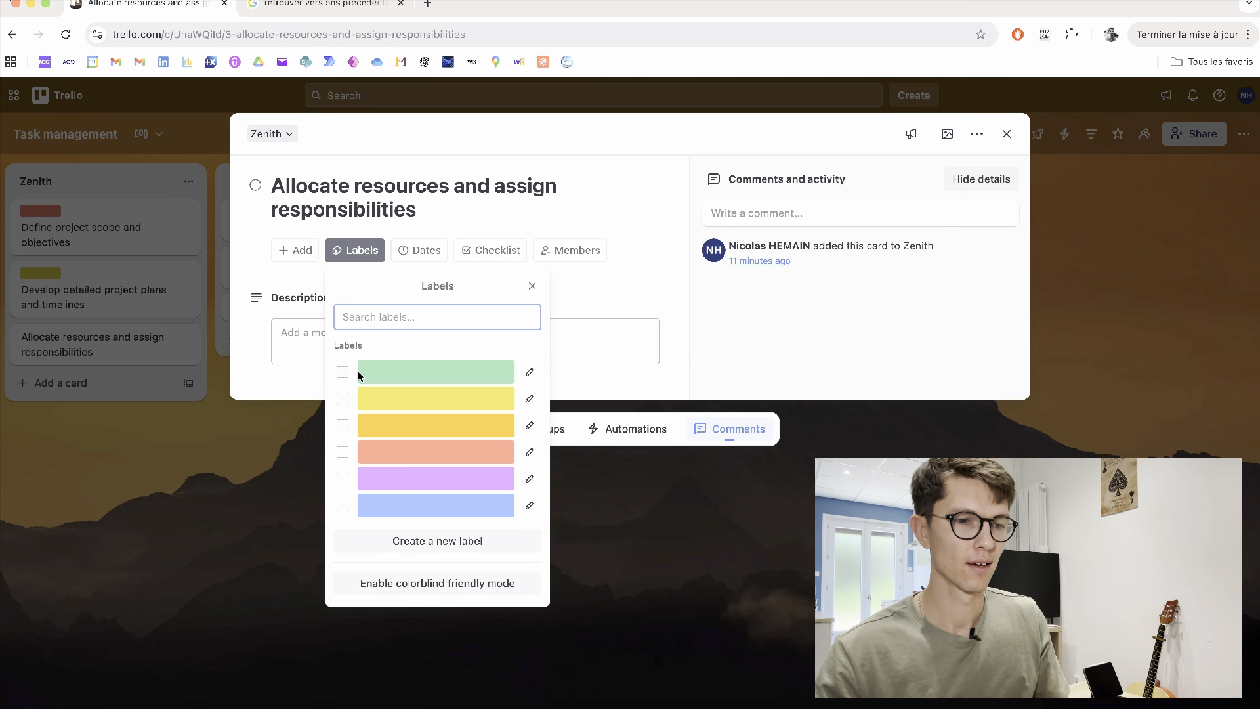
{"action": "left_click", "coordinate": [341, 368]}
{"action": "left_click", "coordinate": [243, 516]}
{"action": "left_click", "coordinate": [242, 516]}
Assign the blue label to the Monitor project progress and performance card in the Stellar list.
{"action": "left_click", "coordinate": [332, 228]}
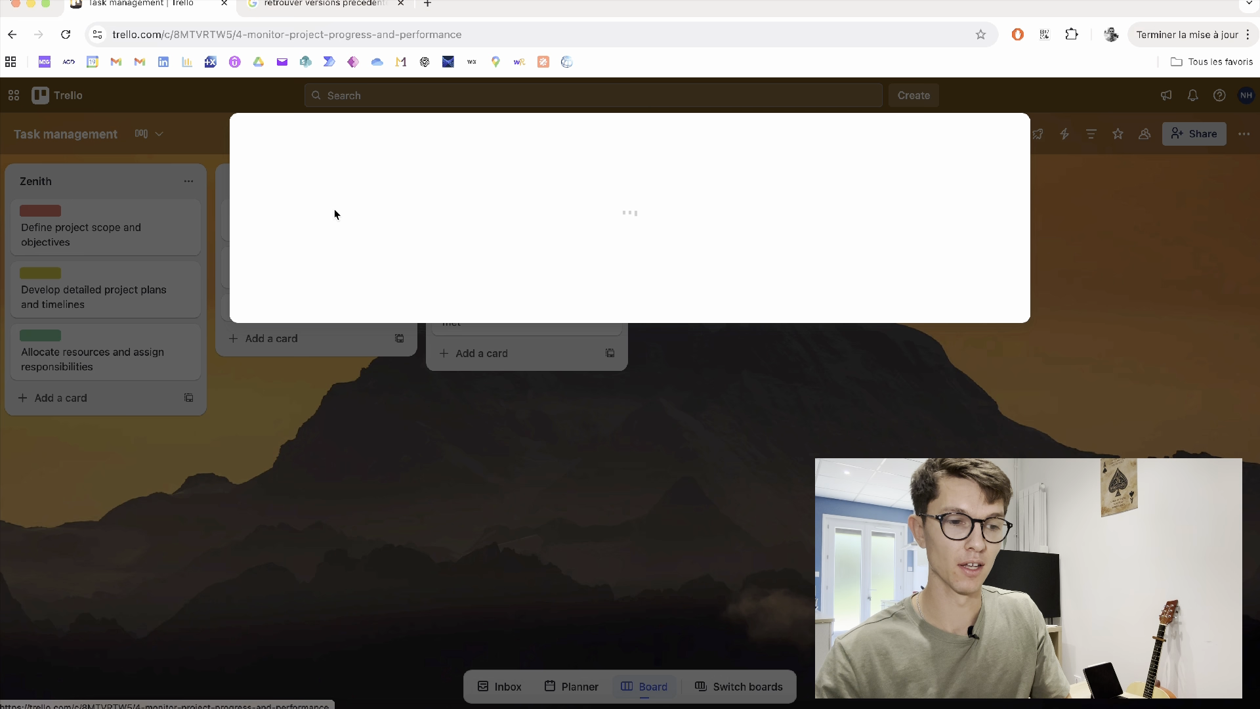
{"action": "left_click", "coordinate": [343, 253]}
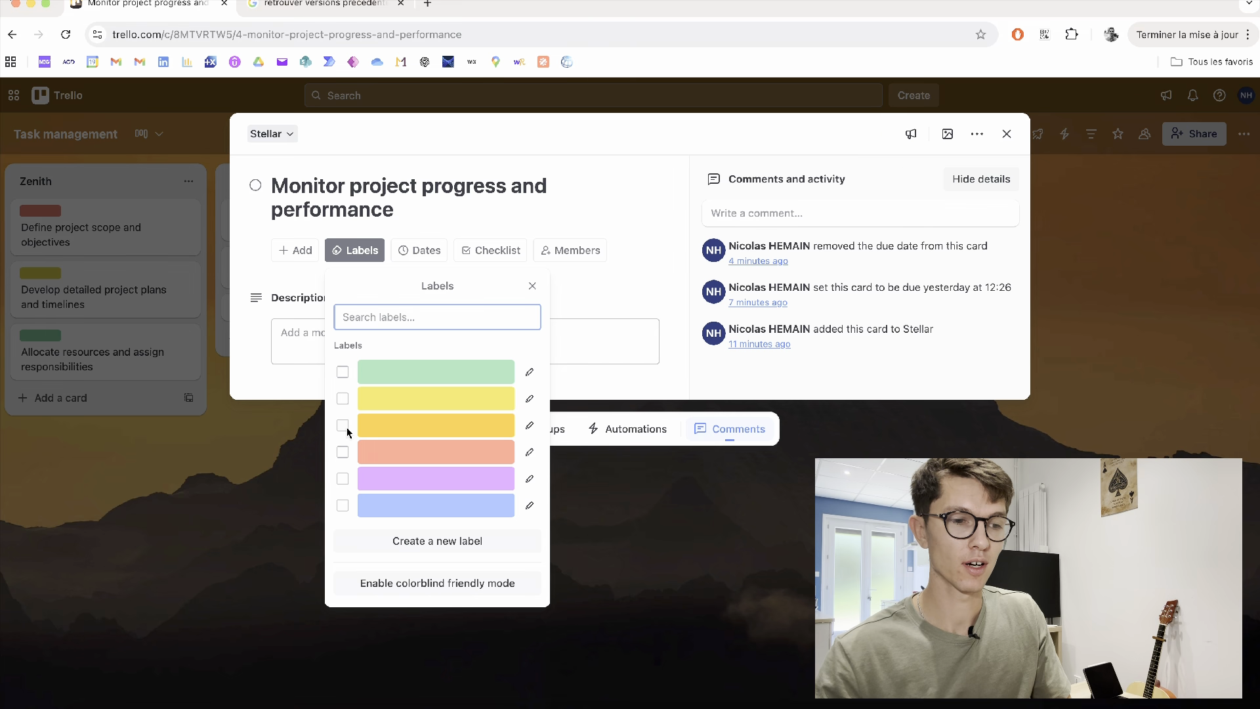
{"action": "left_click", "coordinate": [347, 507]}
{"action": "left_click", "coordinate": [267, 515]}
{"action": "left_click", "coordinate": [268, 516]}
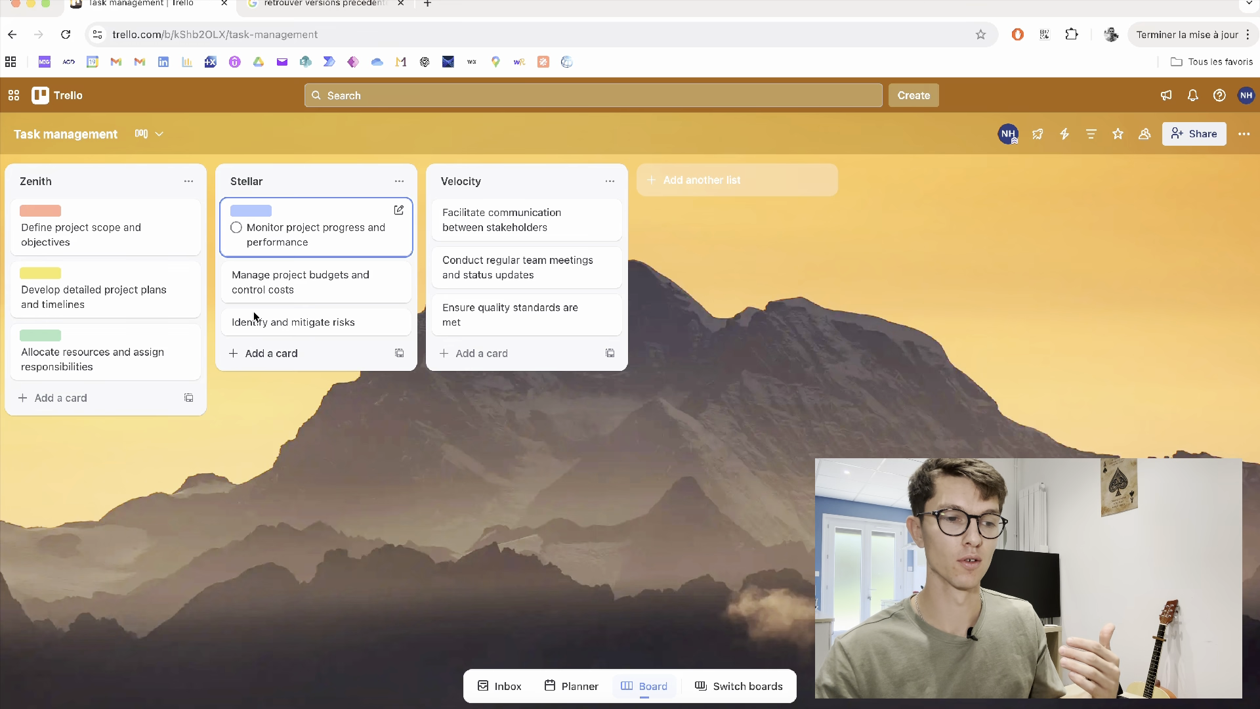
Assign the green label to the Manage project budgets and control costs card in the Stellar list.
{"action": "left_click", "coordinate": [293, 287]}
{"action": "left_click", "coordinate": [340, 250]}
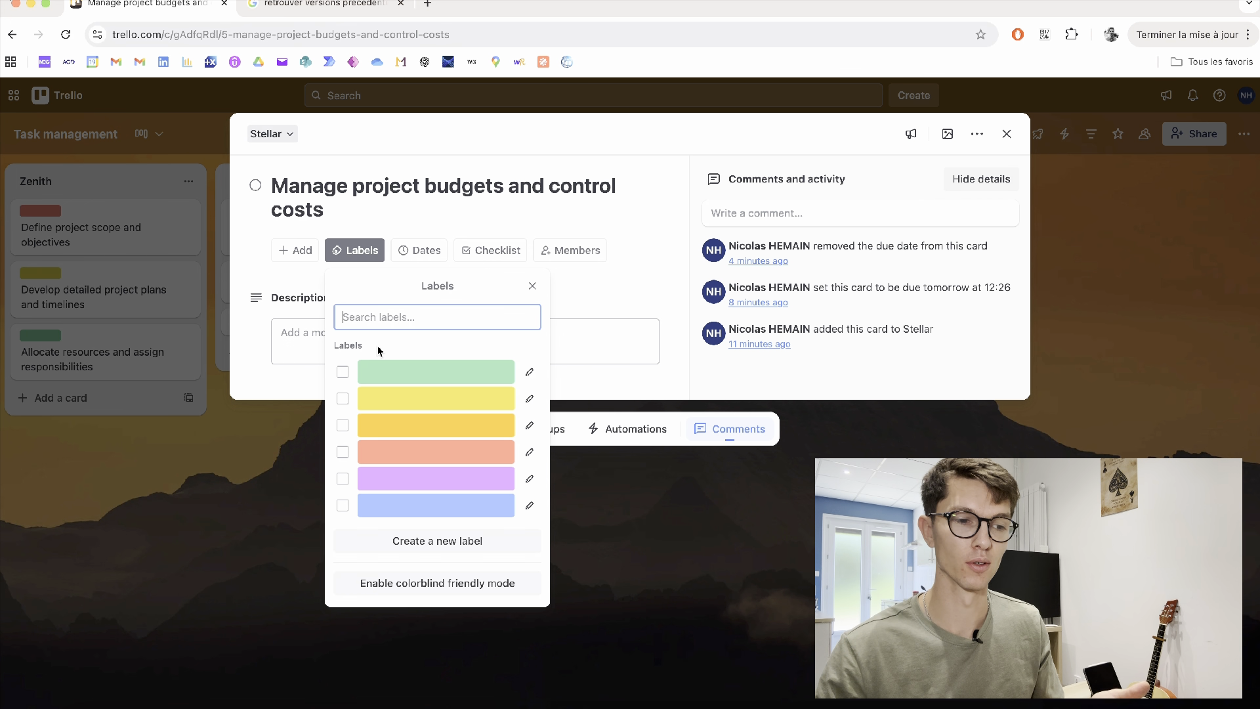
{"action": "left_click", "coordinate": [340, 369]}
{"action": "left_click", "coordinate": [239, 568]}
{"action": "left_click", "coordinate": [240, 569]}
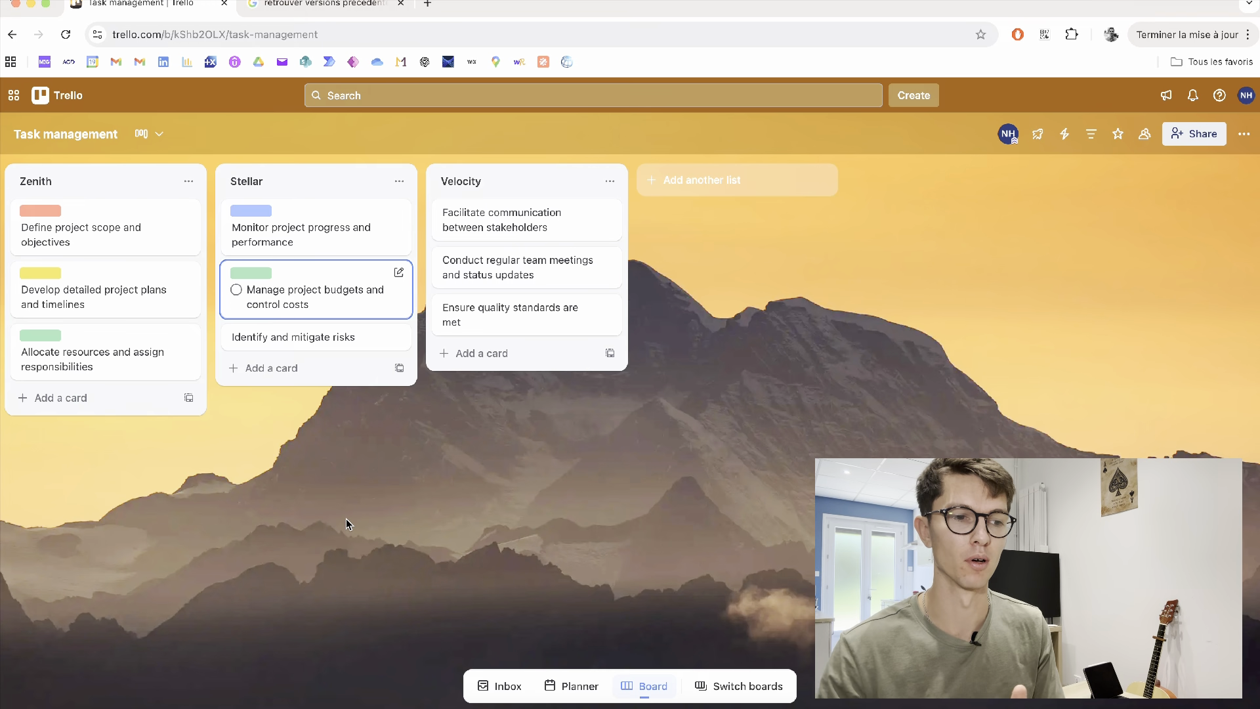
Assign the red label to the Identify and mitigate risks card in the Stellar list.
{"action": "left_click", "coordinate": [361, 341]}
{"action": "left_click", "coordinate": [359, 230]}
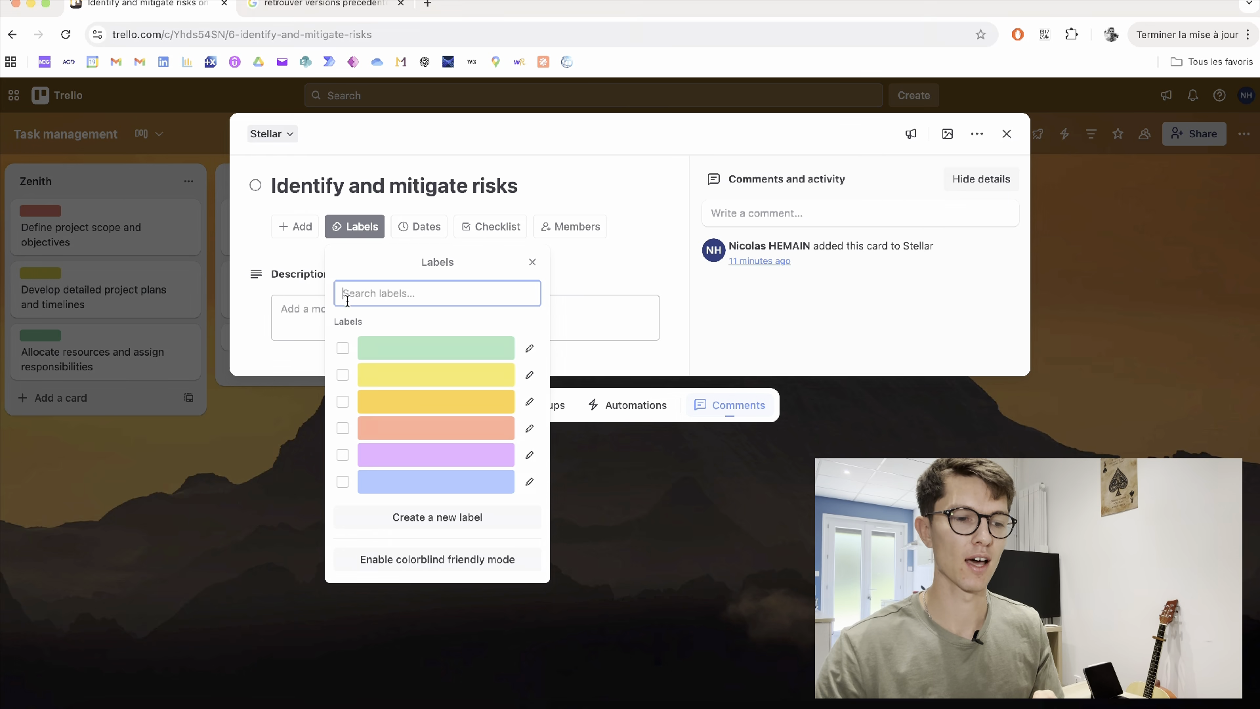
{"action": "left_click", "coordinate": [342, 427]}
{"action": "left_click", "coordinate": [262, 464]}
{"action": "left_click", "coordinate": [262, 464]}
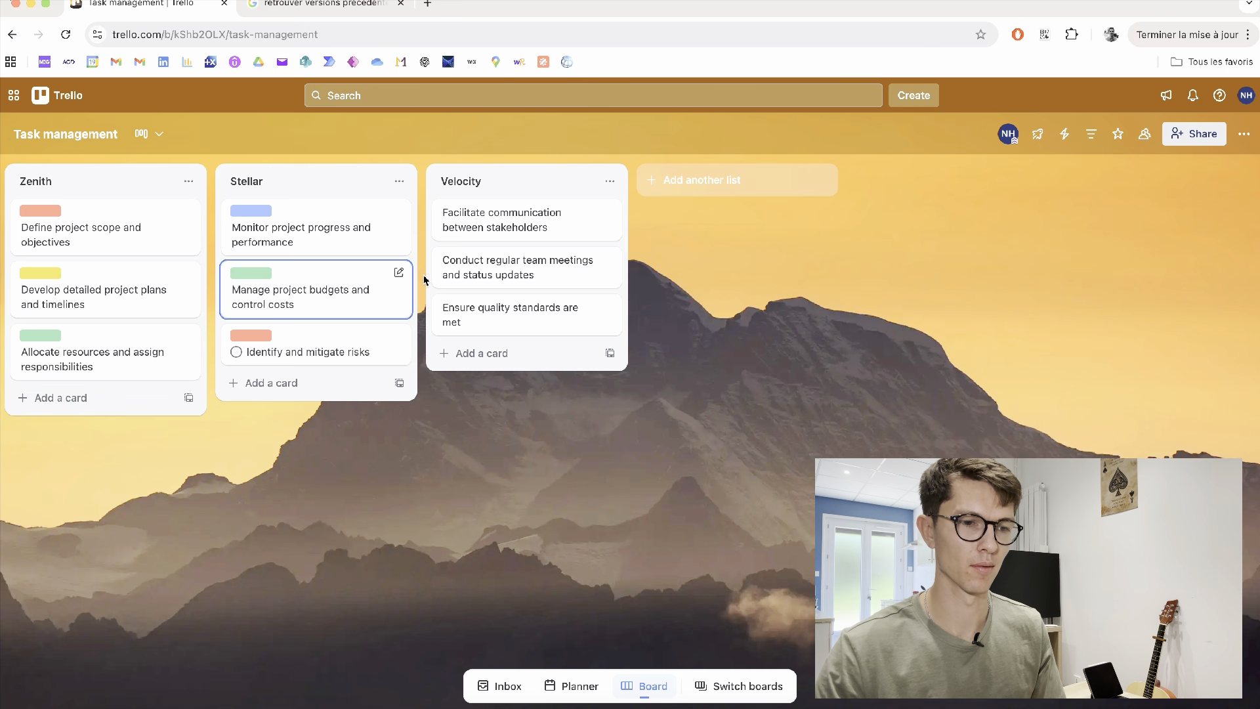
Assign the red label to the Facilitate communication between stakeholders card in the Velocity list.
{"action": "left_click", "coordinate": [498, 214]}
{"action": "left_click", "coordinate": [338, 250]}
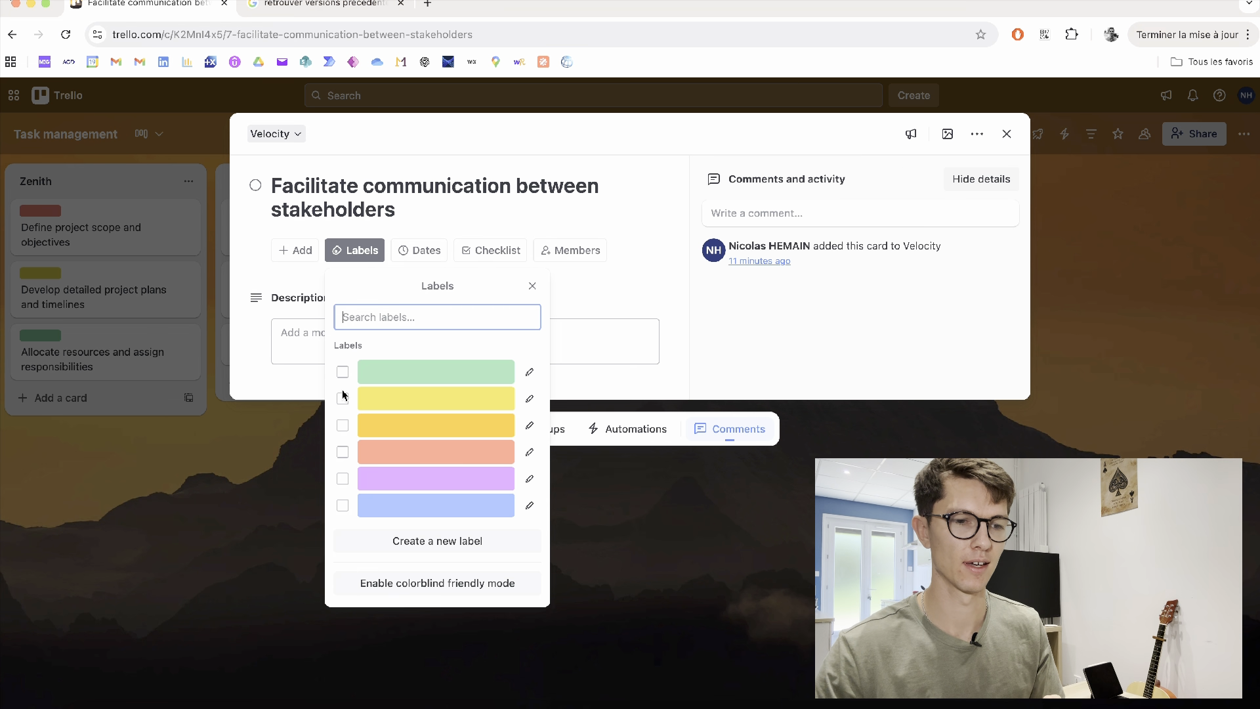
{"action": "left_click", "coordinate": [343, 455]}
{"action": "left_click", "coordinate": [275, 475]}
{"action": "left_click", "coordinate": [276, 475]}
Assign the yellow label to the Conduct regular team meetings and status updates card in the Velocity list.
{"action": "left_click", "coordinate": [518, 282]}
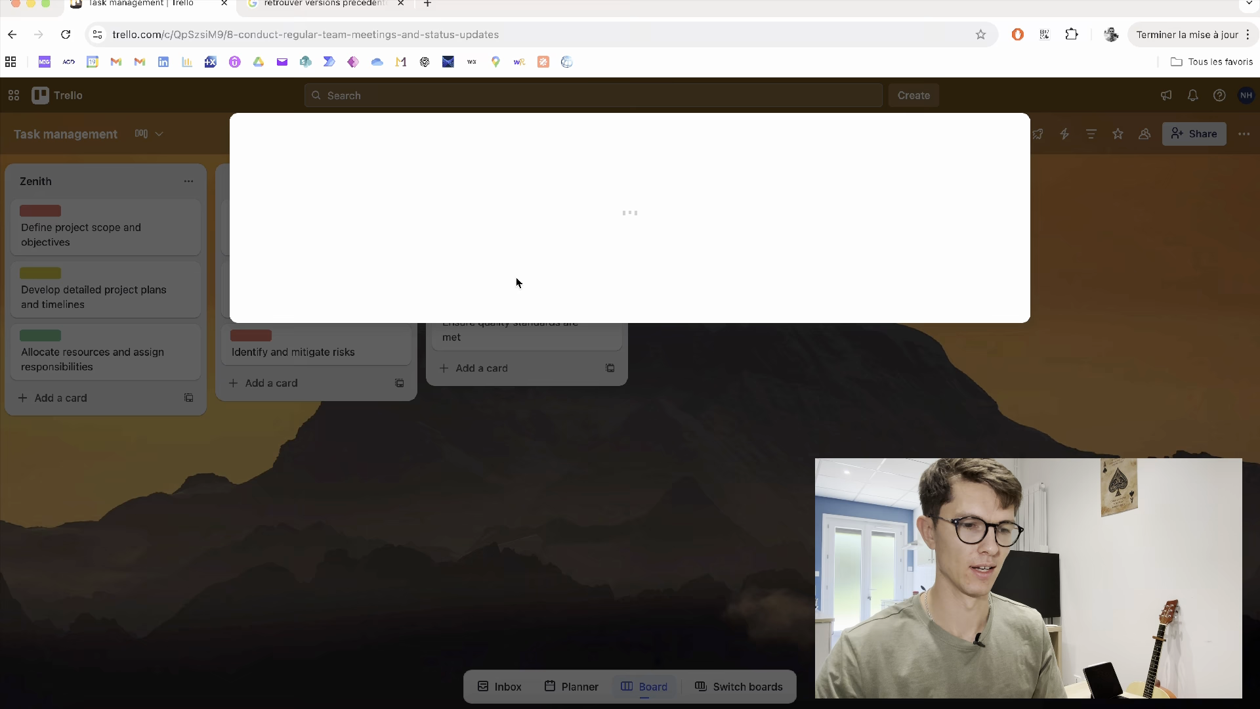
{"action": "left_click", "coordinate": [345, 248]}
{"action": "left_click", "coordinate": [342, 399]}
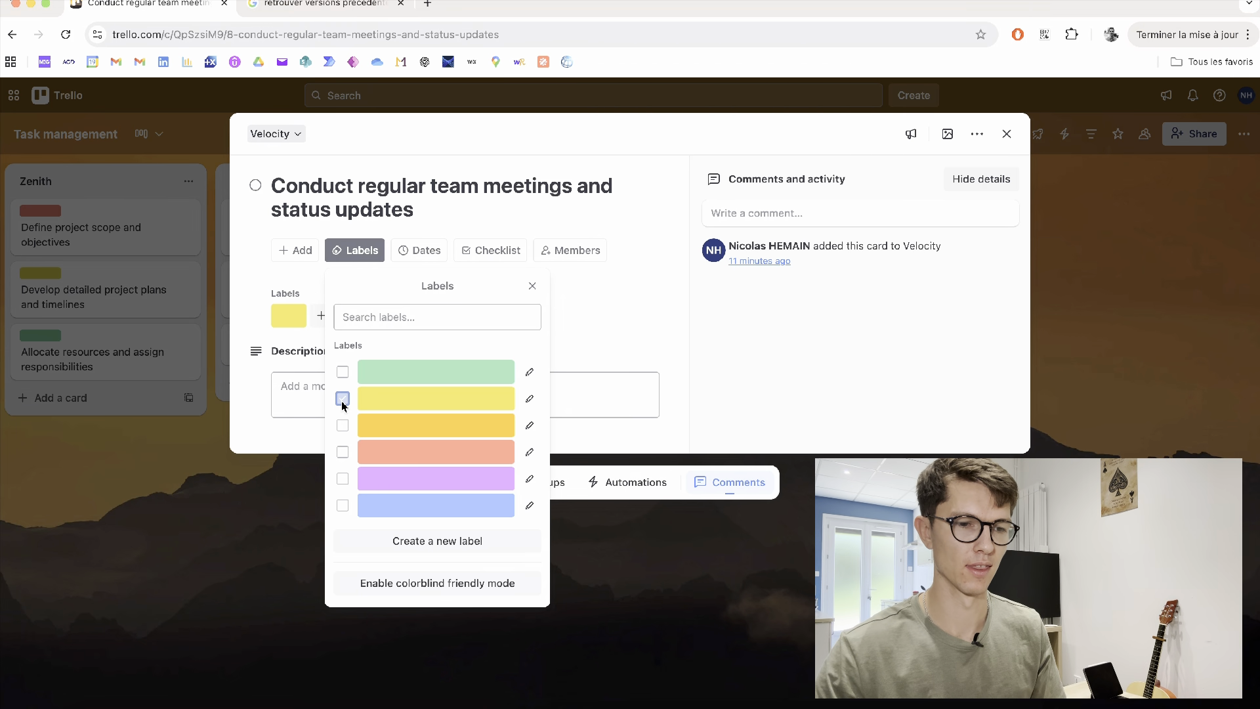
{"action": "left_click", "coordinate": [276, 510]}
Assign the green label to the Ensure quality standards are met card in the Velocity list.
{"action": "left_click", "coordinate": [479, 337]}
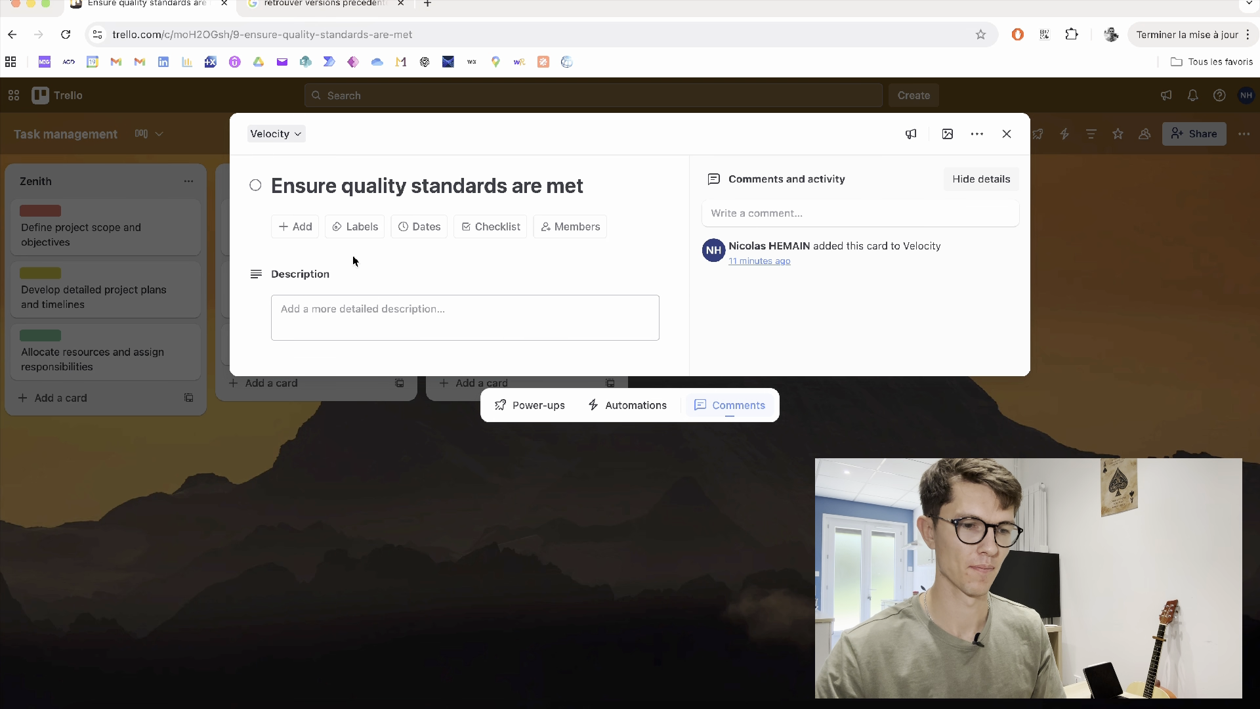
{"action": "left_click", "coordinate": [353, 228]}
{"action": "left_click", "coordinate": [343, 349]}
{"action": "left_click", "coordinate": [250, 493]}
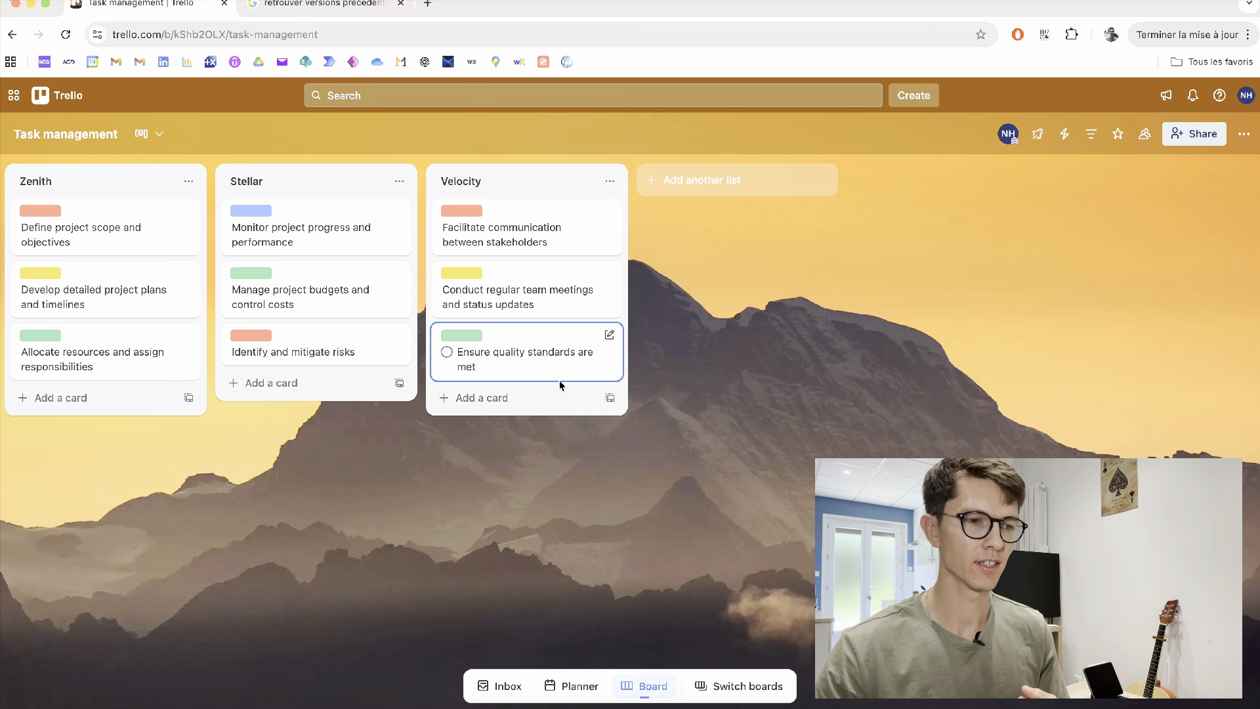
Collapse the card labels on the board and title the red label To Do from the Define project scope and objectives card.
{"action": "left_click", "coordinate": [30, 211]}
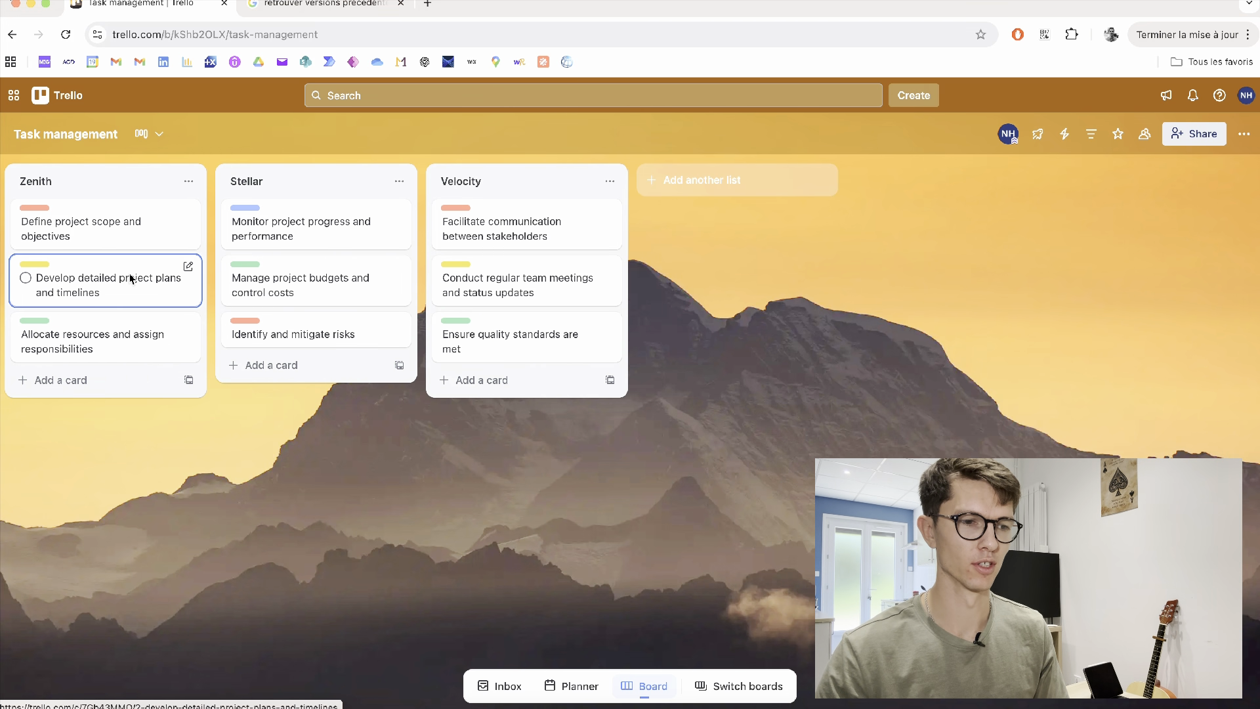
{"action": "left_click", "coordinate": [151, 237]}
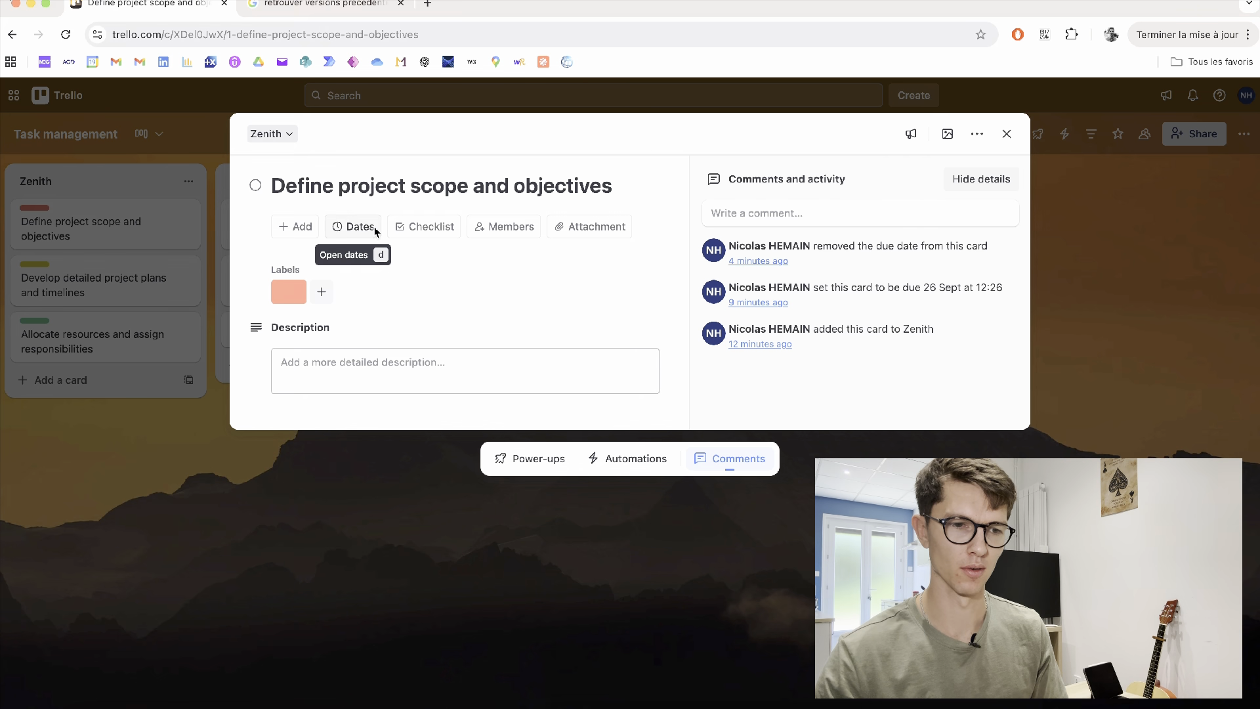
{"action": "left_click", "coordinate": [309, 295]}
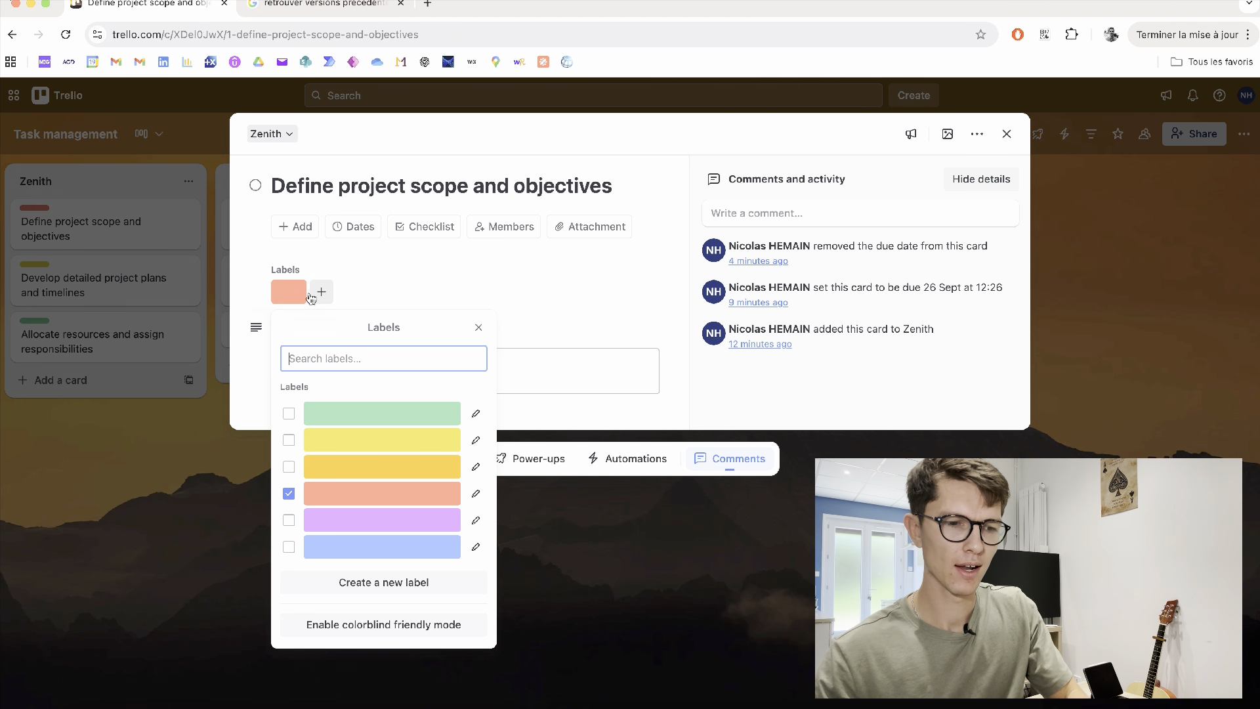
{"action": "left_click", "coordinate": [474, 492]}
{"action": "left_click", "coordinate": [401, 406]}
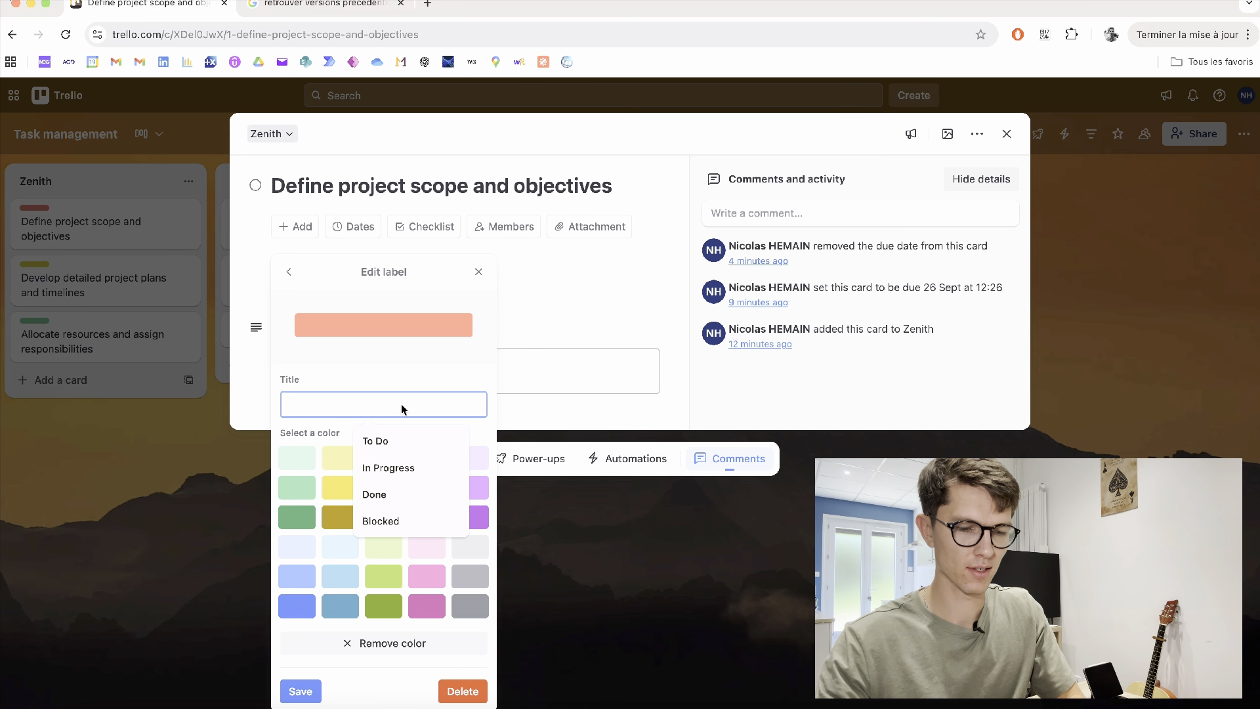
{"action": "type", "text": "To Do"}
{"action": "key", "text": "Return"}
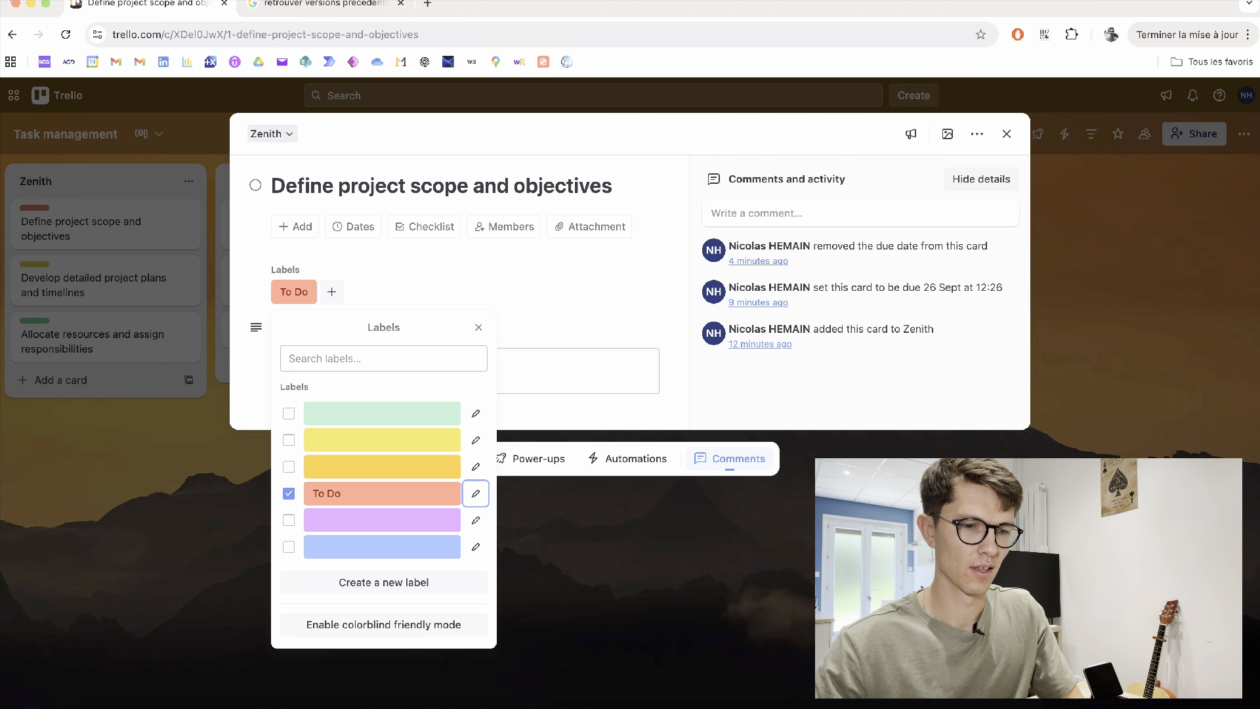
Swap the card's To Do label for the green label and title the green label Done.
{"action": "left_click", "coordinate": [289, 494]}
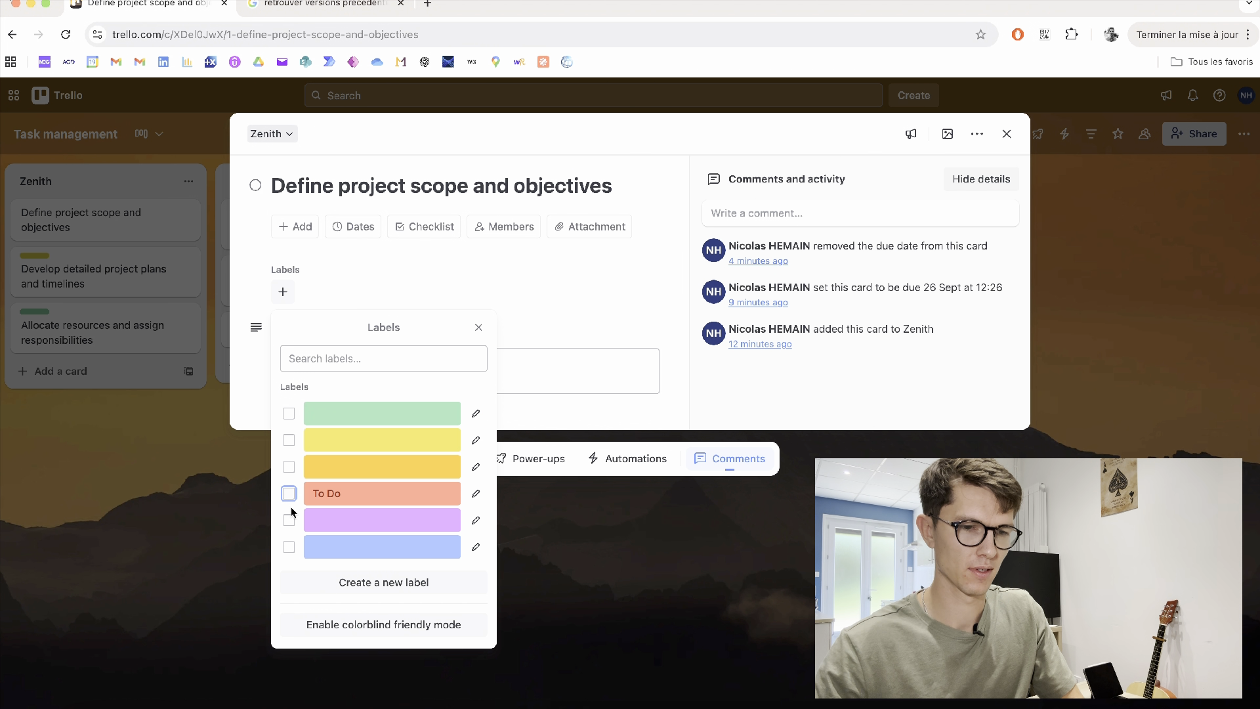
{"action": "left_click", "coordinate": [289, 413]}
{"action": "left_click", "coordinate": [476, 413]}
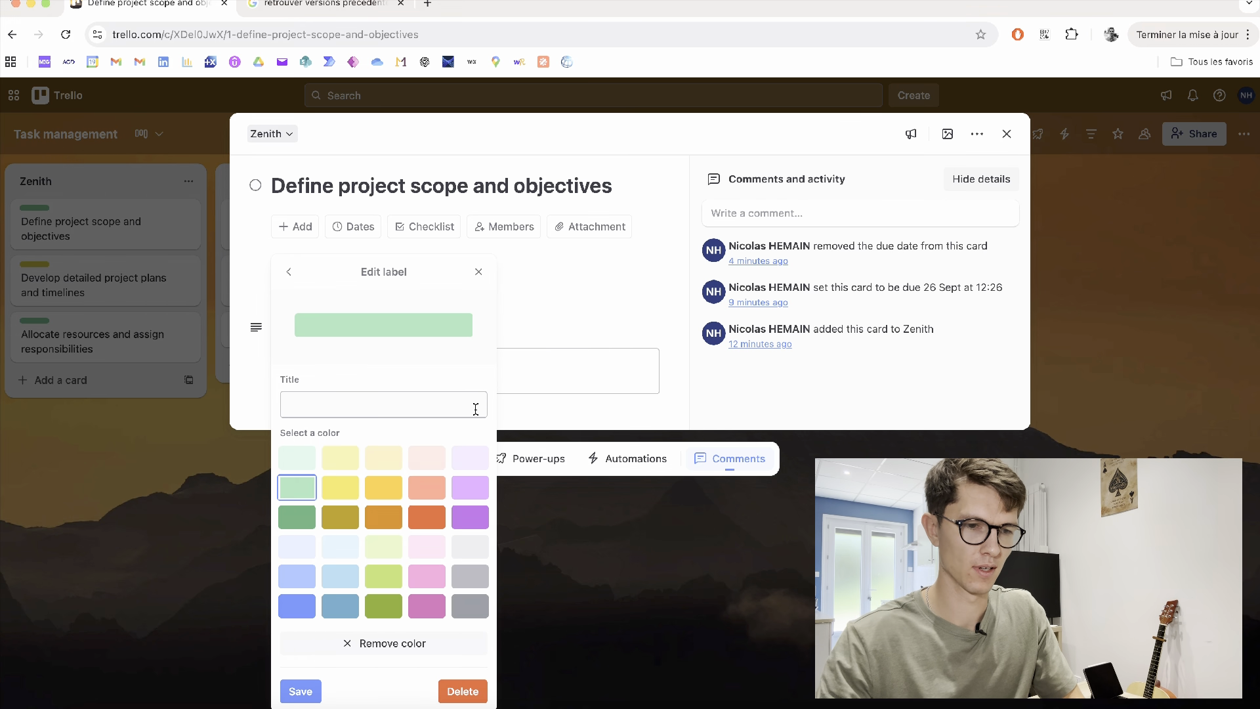
{"action": "type", "text": "Done"}
{"action": "key", "text": "Return"}
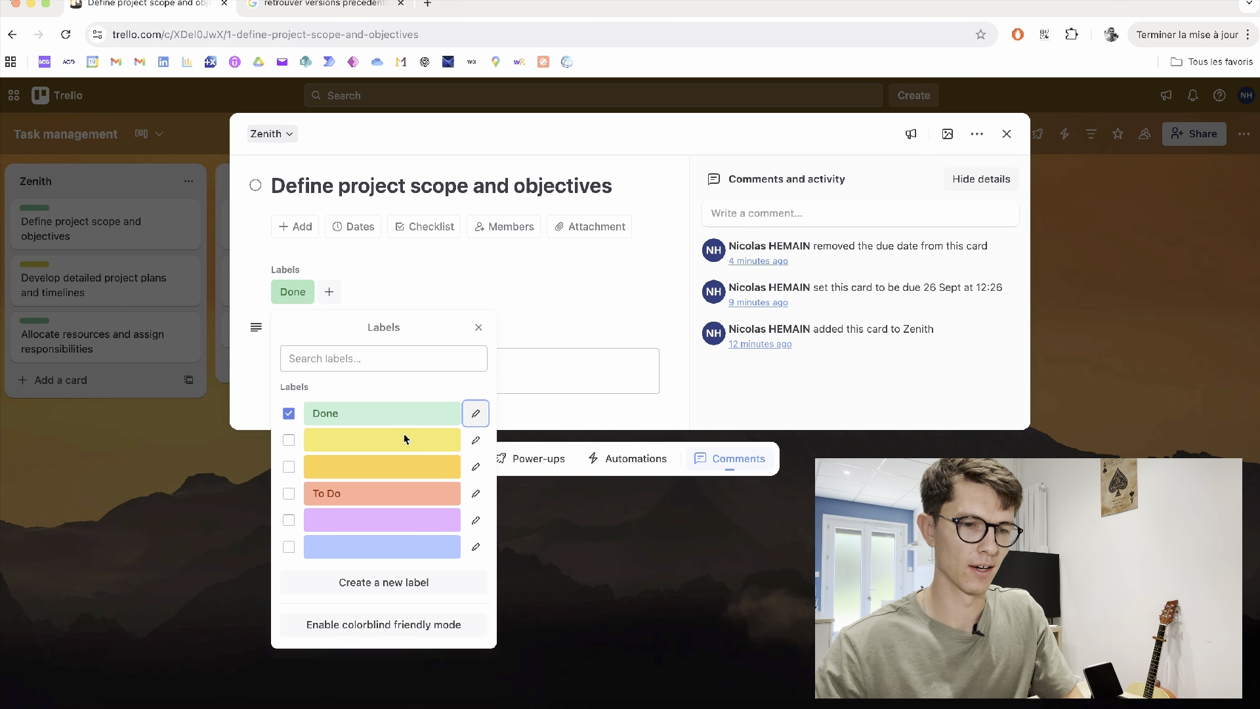
Title the yellow label In progress.
{"action": "left_click", "coordinate": [476, 440]}
{"action": "left_click", "coordinate": [394, 416]}
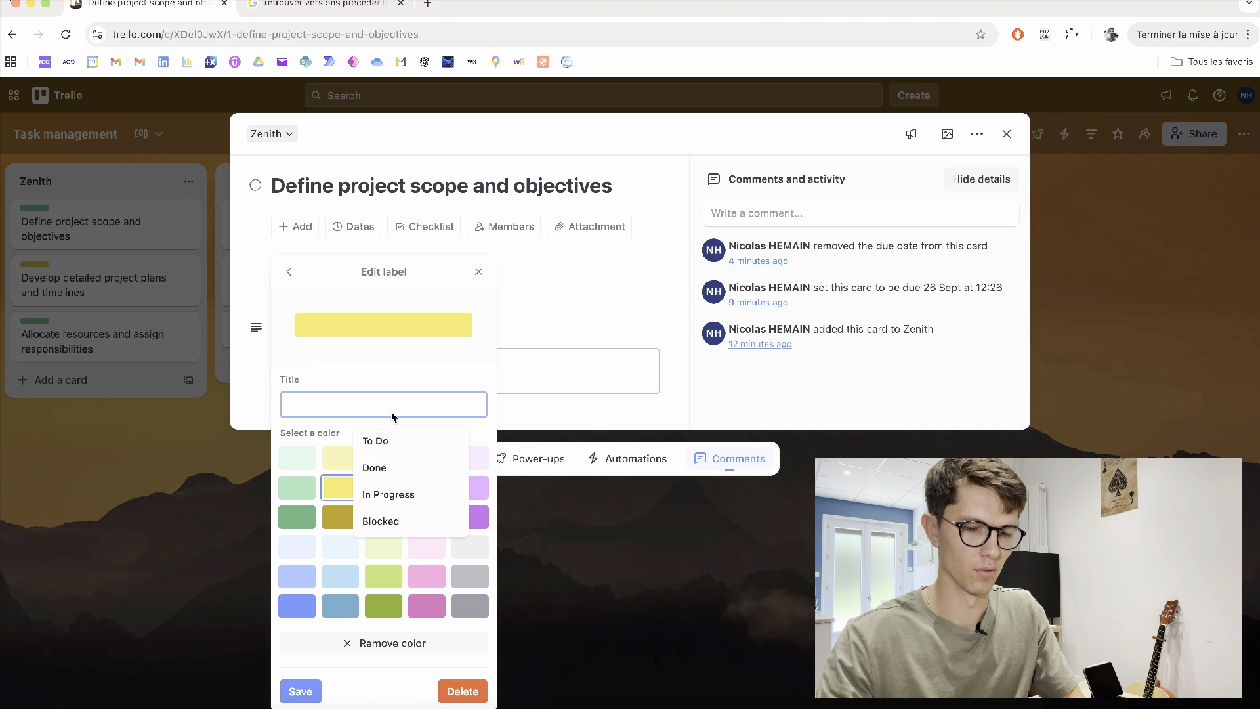
{"action": "type", "text": "In prog"}
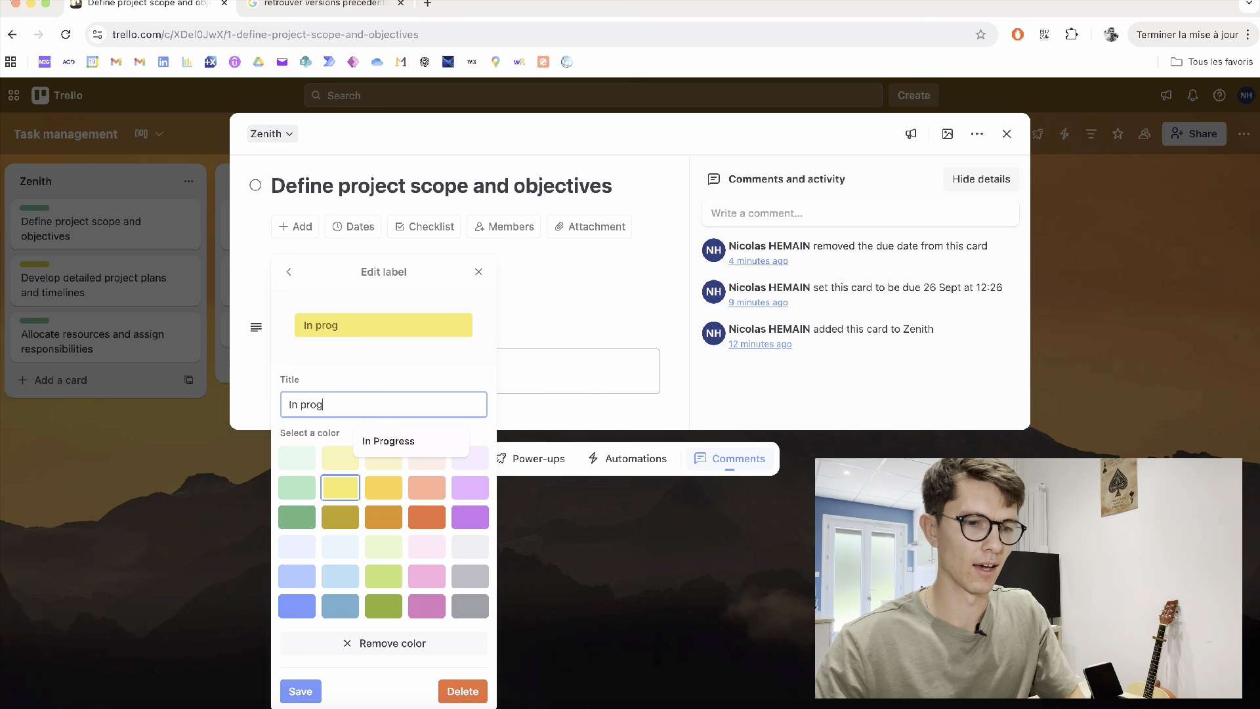
{"action": "type", "text": "ress"}
{"action": "key", "text": "Return"}
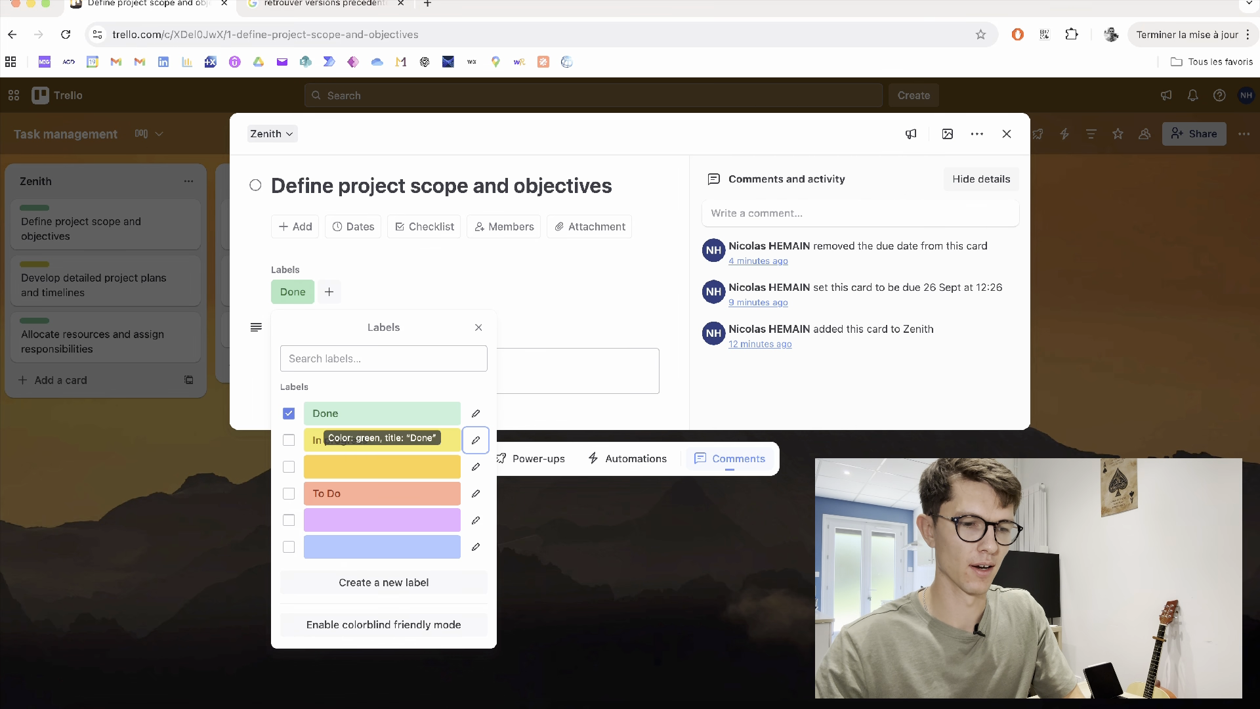
Assign the blue label to the Define project scope and objectives card and title that label Blocked.
{"action": "left_click", "coordinate": [289, 547]}
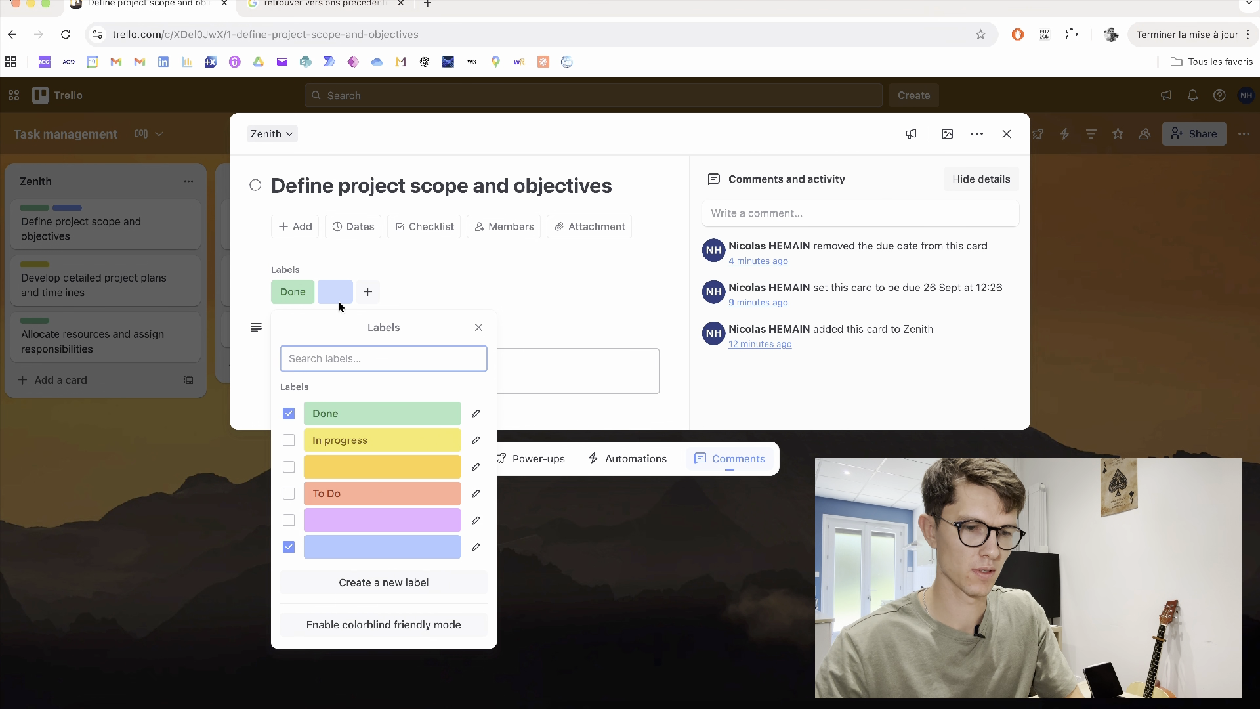
{"action": "left_click", "coordinate": [476, 547]}
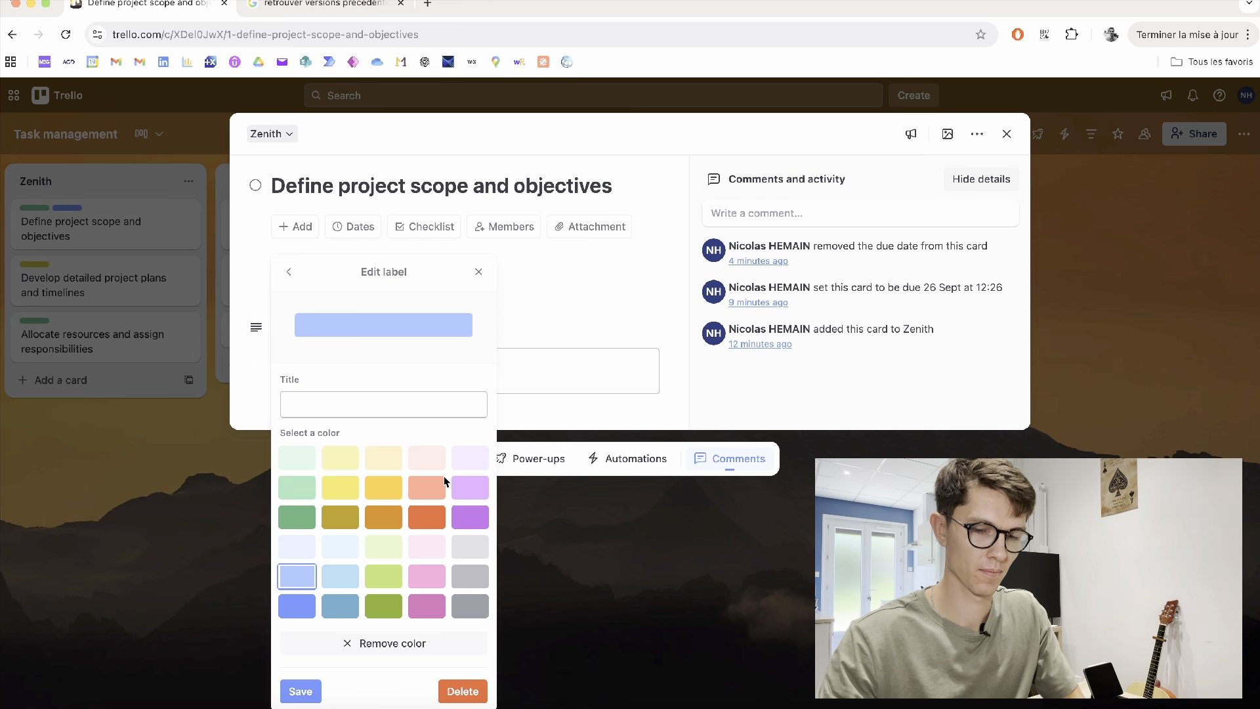
{"action": "type", "text": "Block"}
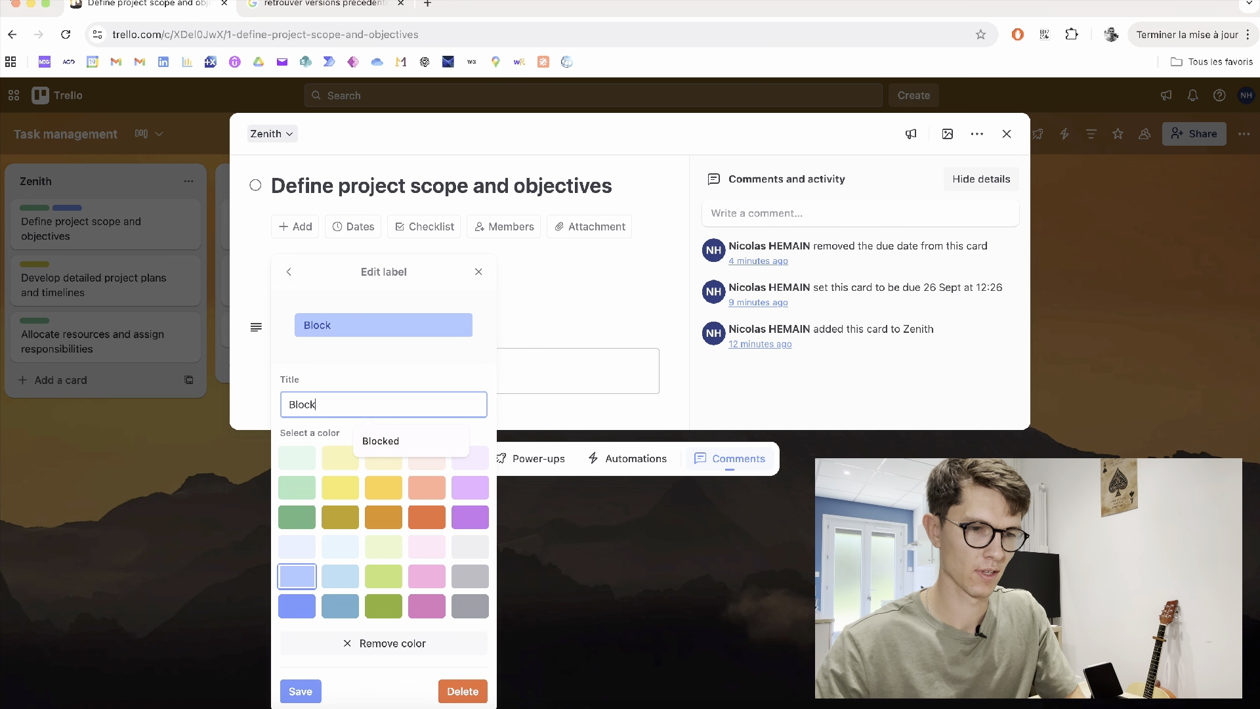
{"action": "type", "text": "ed"}
{"action": "left_click", "coordinate": [299, 691]}
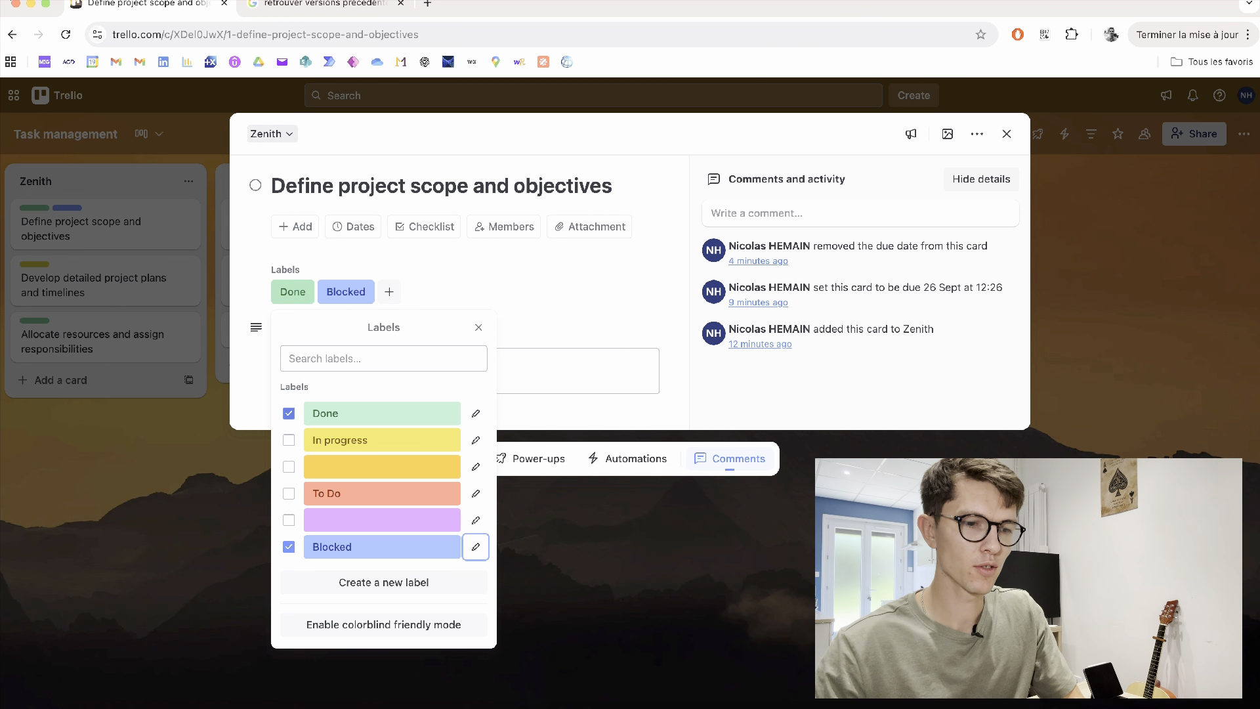
Remove the Done and Blocked labels from the card, assign it To Do again, and return to the board.
{"action": "left_click", "coordinate": [289, 413]}
{"action": "left_click", "coordinate": [289, 493]}
{"action": "left_click", "coordinate": [288, 547]}
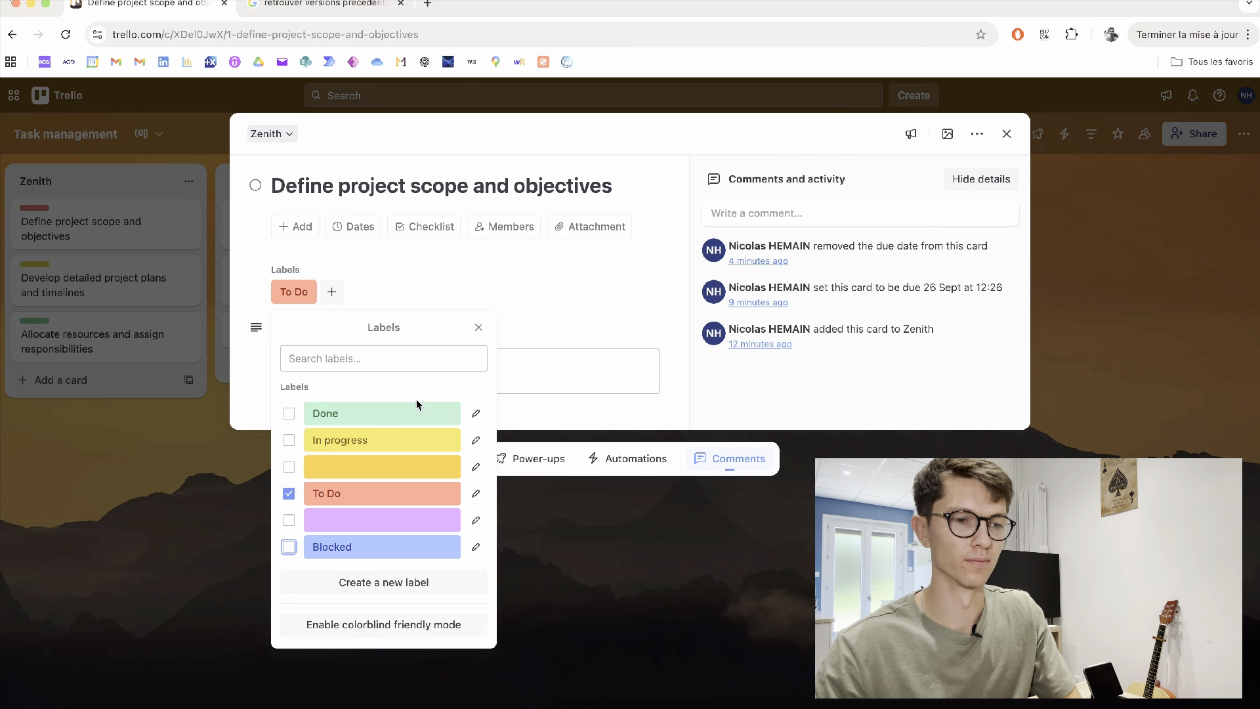
{"action": "left_click", "coordinate": [479, 327]}
{"action": "left_click", "coordinate": [385, 596]}
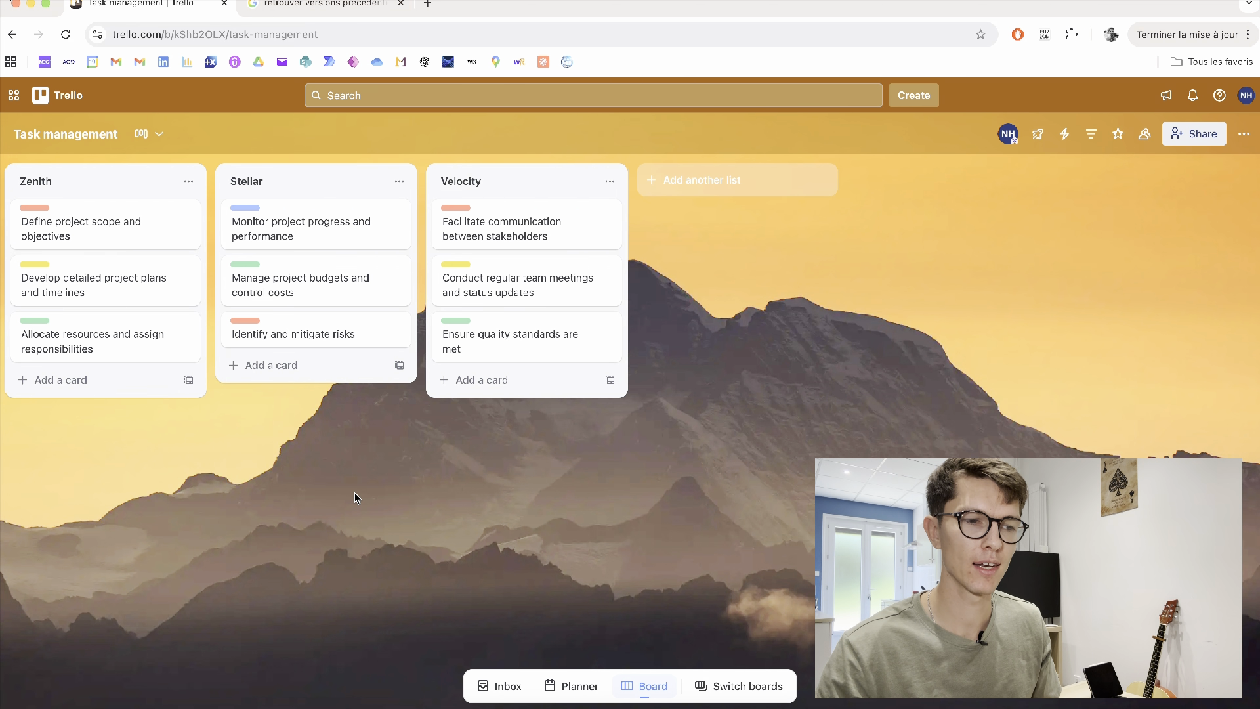
Replace the To Do label with Done on the Identify and mitigate risks card and show the label titles on the board.
{"action": "left_click", "coordinate": [251, 210]}
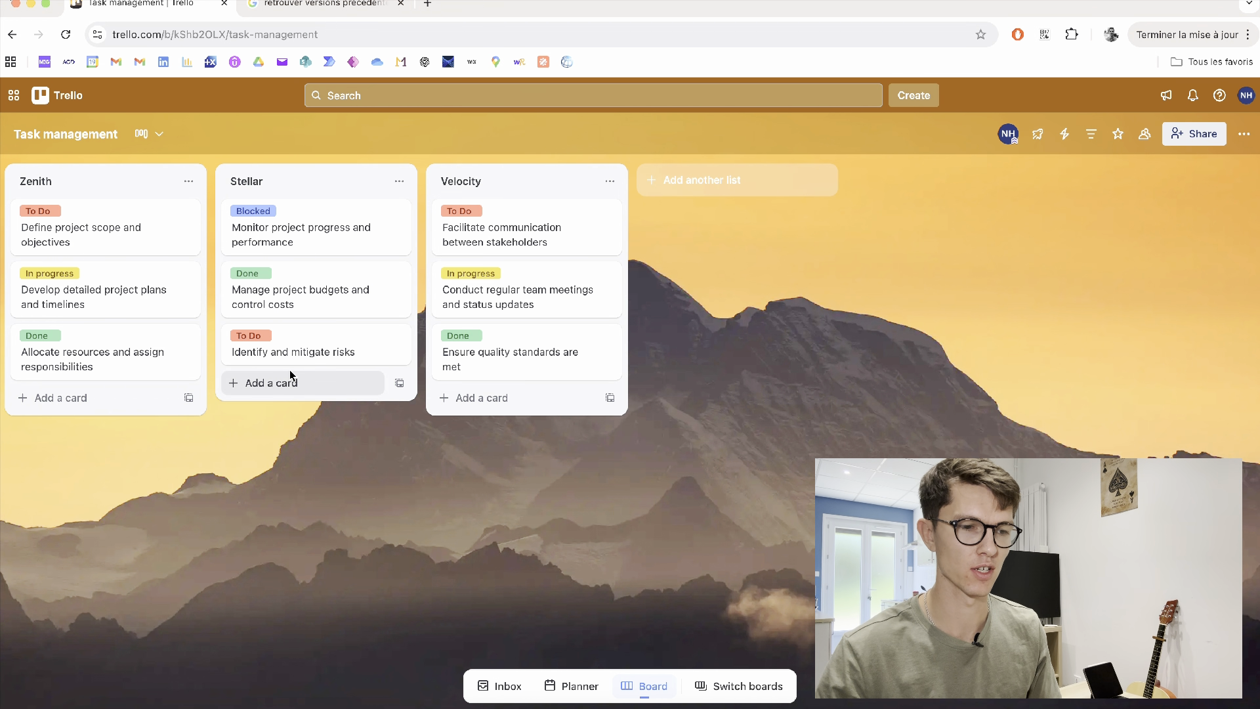
{"action": "left_click", "coordinate": [262, 337]}
{"action": "left_click", "coordinate": [263, 337]}
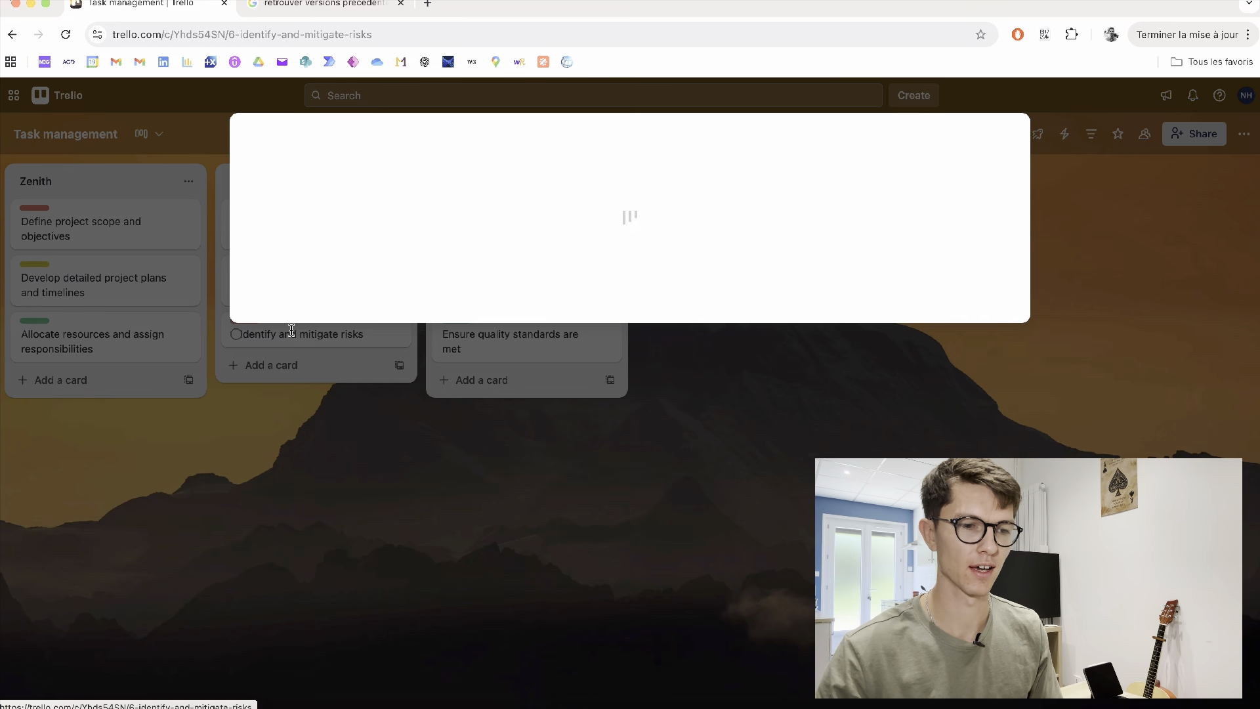
{"action": "left_click", "coordinate": [294, 291]}
{"action": "left_click", "coordinate": [289, 493]}
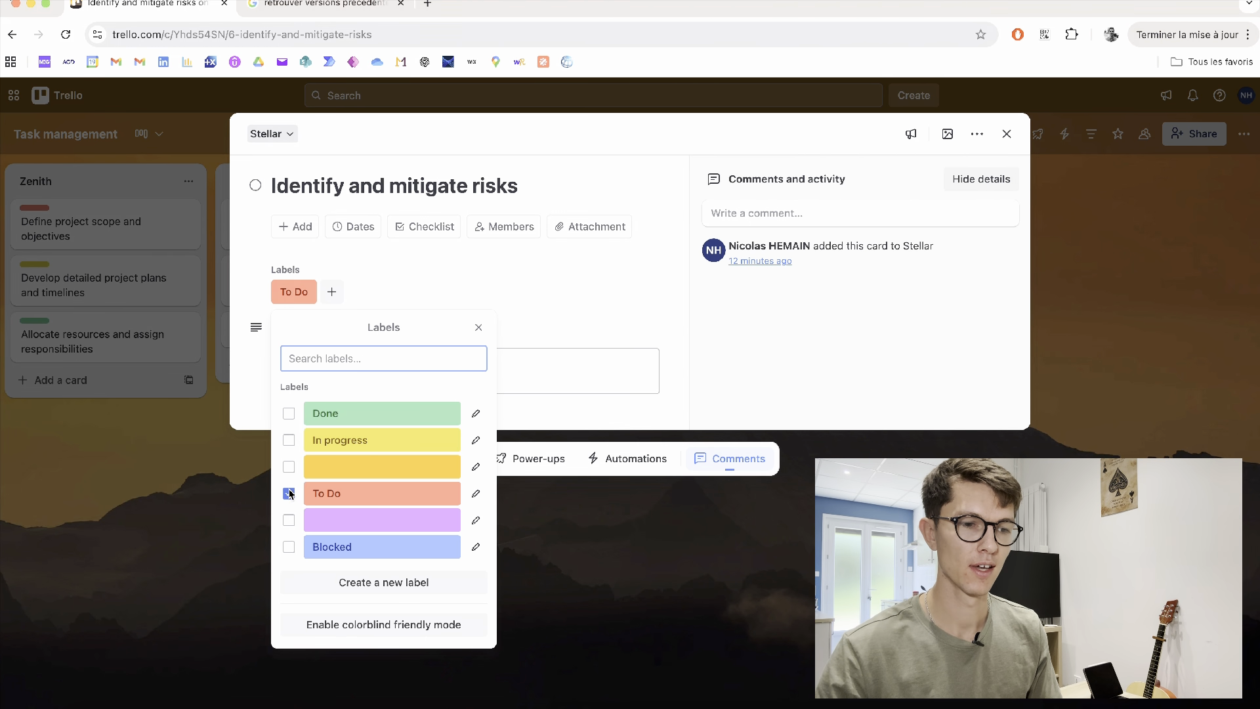
{"action": "left_click", "coordinate": [289, 413]}
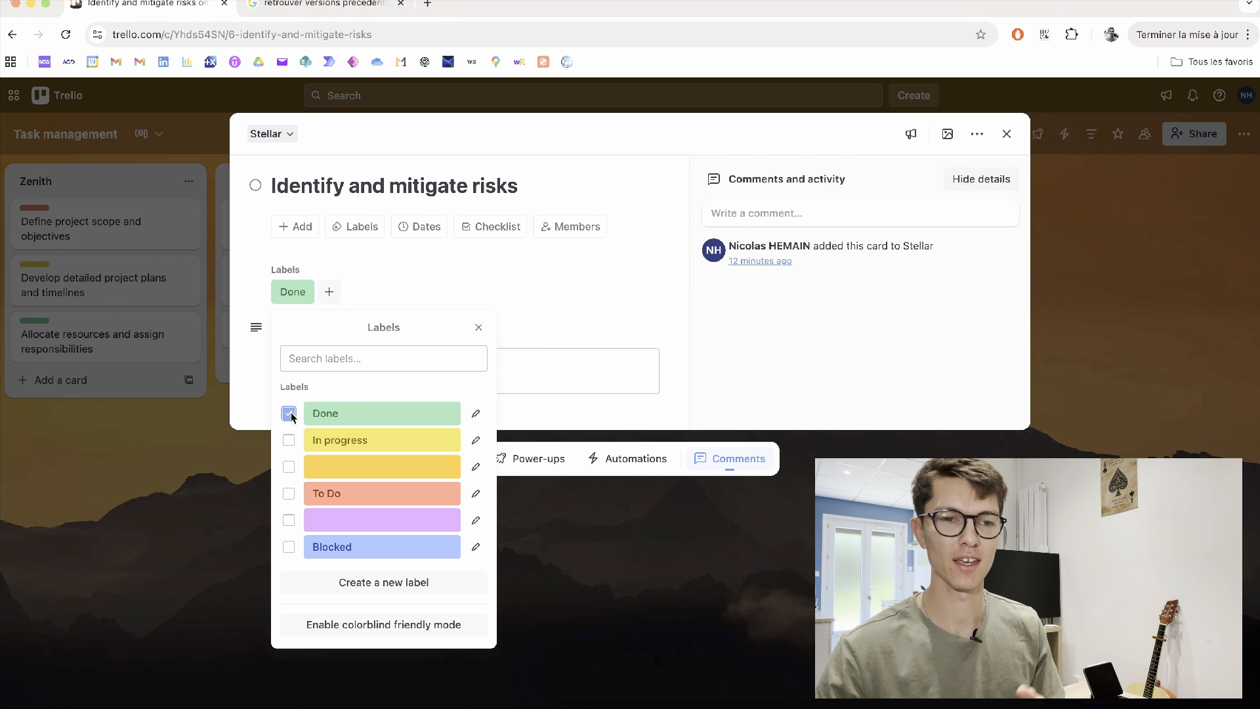
{"action": "left_click", "coordinate": [479, 327]}
{"action": "left_click", "coordinate": [1006, 133]}
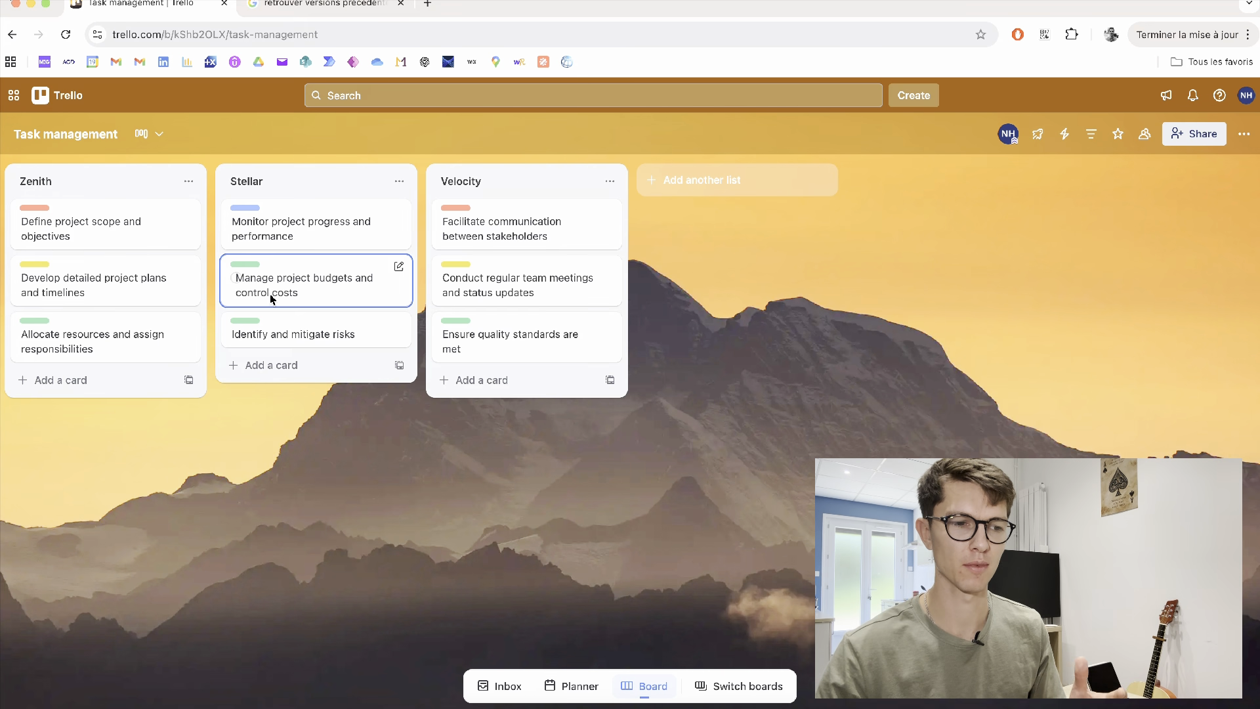
{"action": "left_click", "coordinate": [243, 321]}
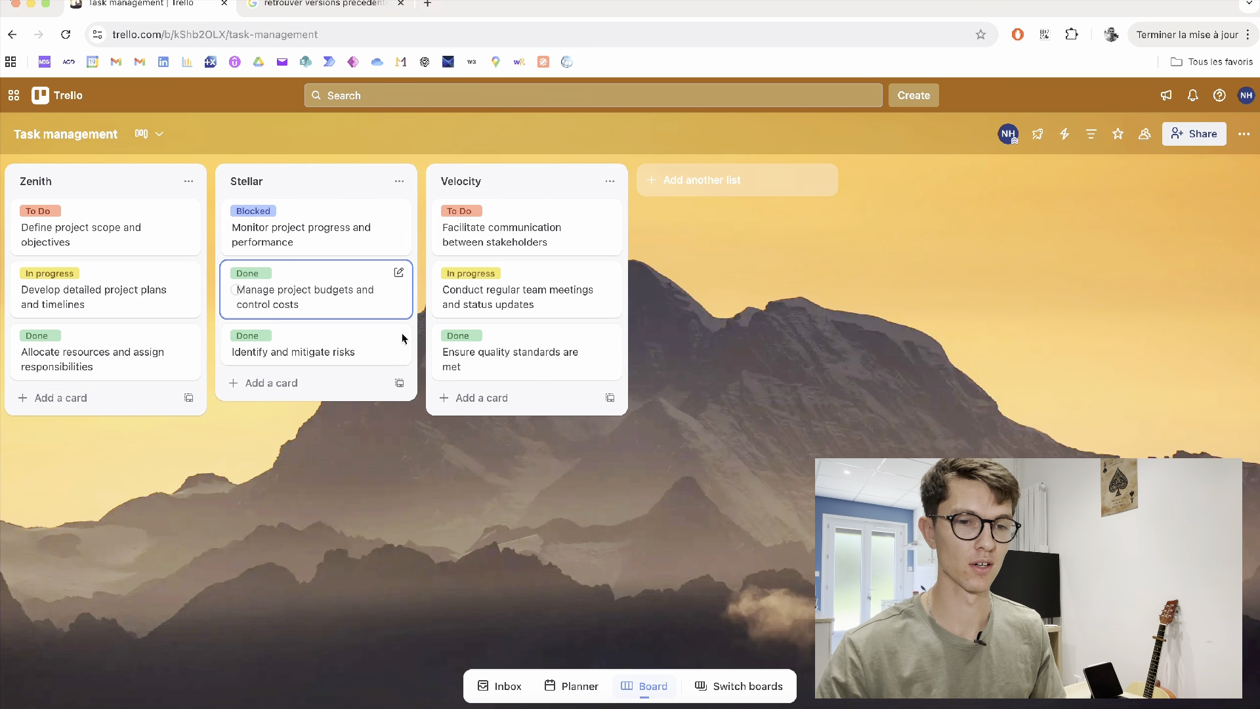
View the available actions for the Manage project budgets and control costs card, then return to the board.
{"action": "left_click", "coordinate": [353, 297]}
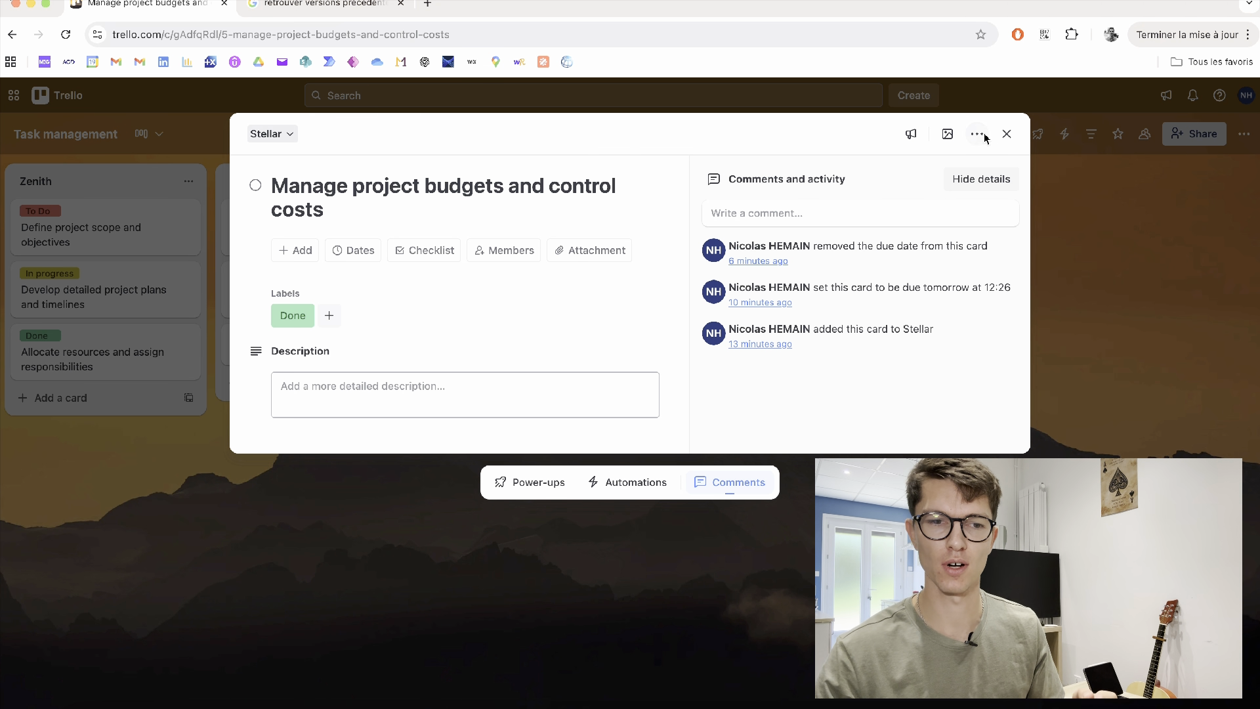
{"action": "left_click", "coordinate": [984, 136]}
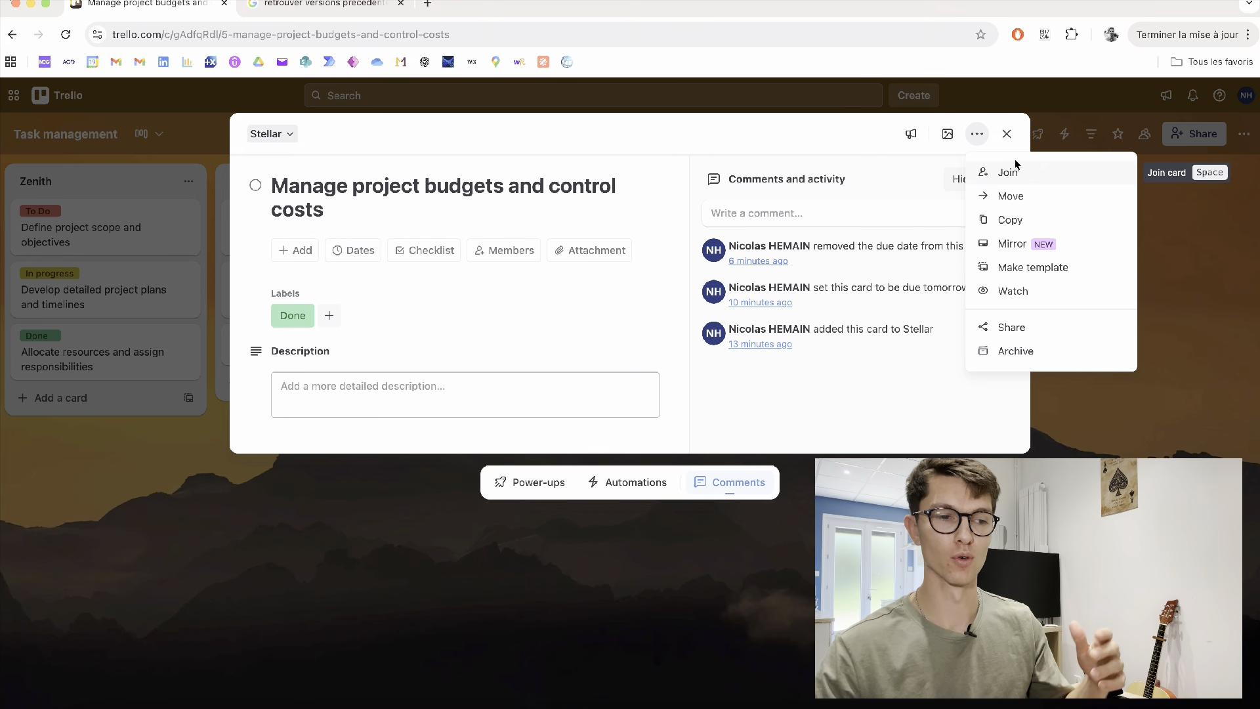
{"action": "left_click", "coordinate": [1007, 133]}
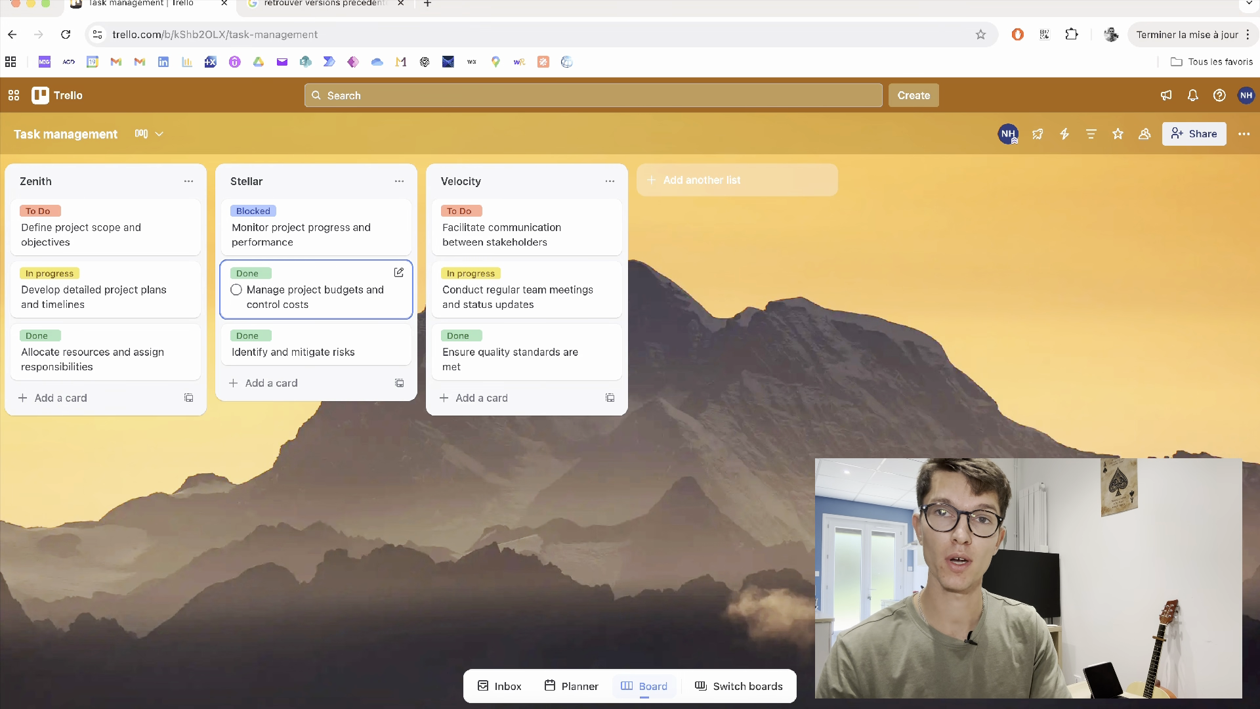
Filter the board to cards labelled In progress, To Do or Blocked.
{"action": "left_click", "coordinate": [1093, 134]}
{"action": "scroll", "coordinate": [1065, 357], "scroll_direction": "down", "scroll_amount": 3}
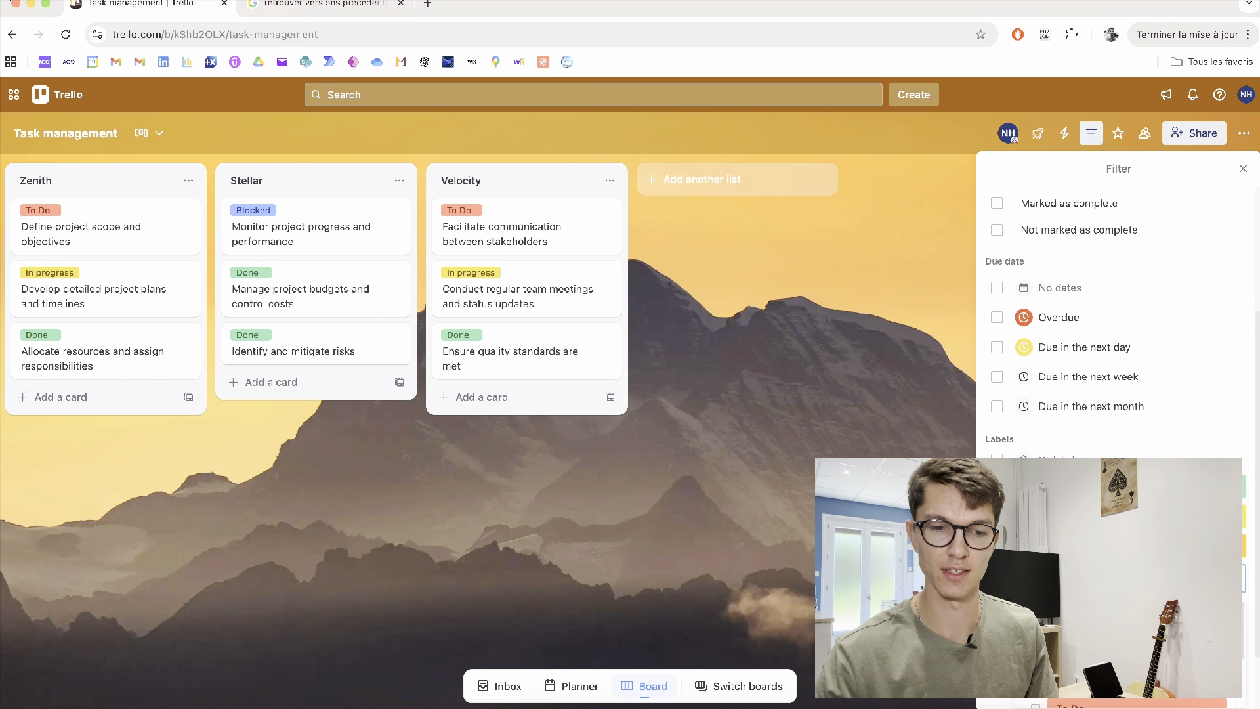
{"action": "scroll", "coordinate": [1116, 315], "scroll_direction": "down", "scroll_amount": 2}
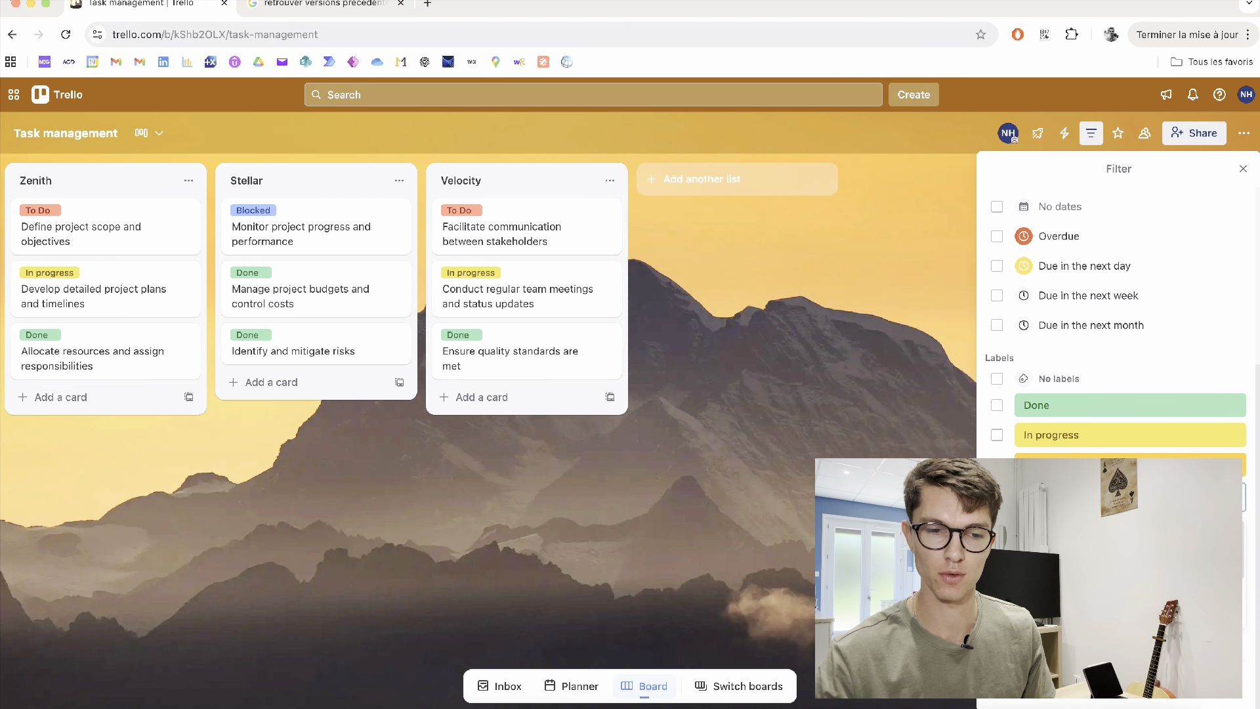
{"action": "left_click", "coordinate": [996, 435]}
{"action": "left_click", "coordinate": [1116, 538]}
{"action": "left_click", "coordinate": [1115, 595]}
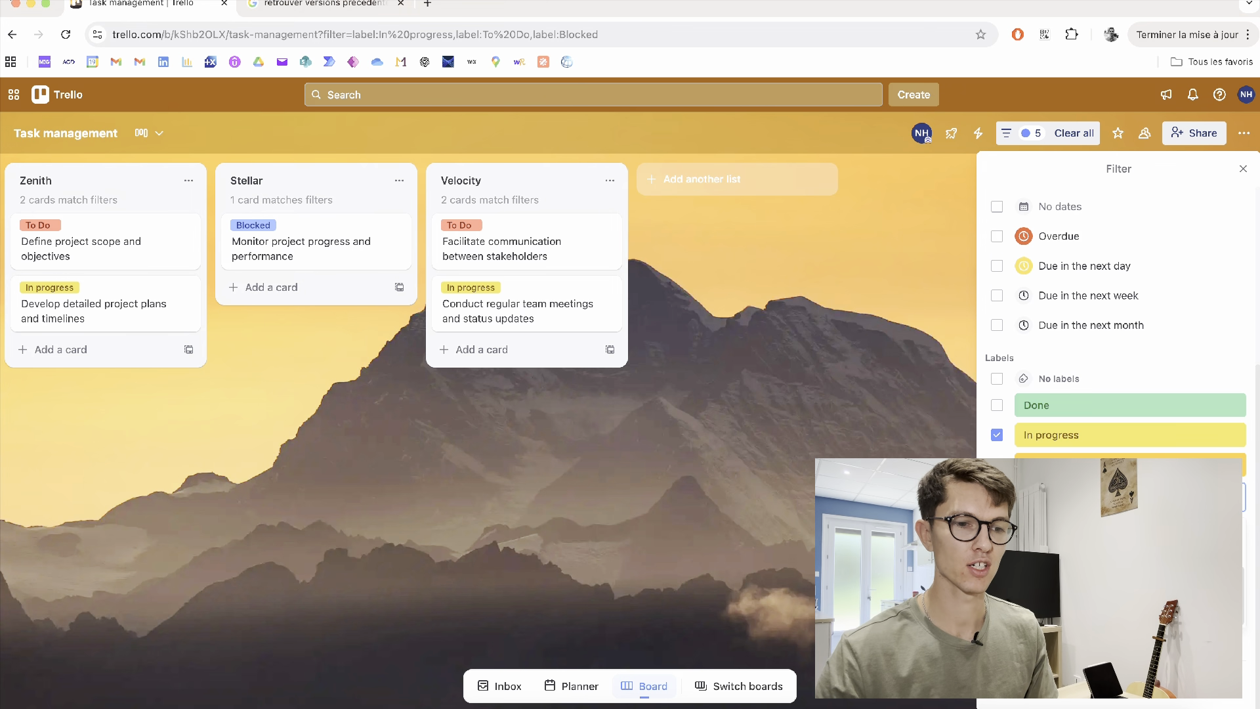
{"action": "double_click", "coordinate": [912, 525]}
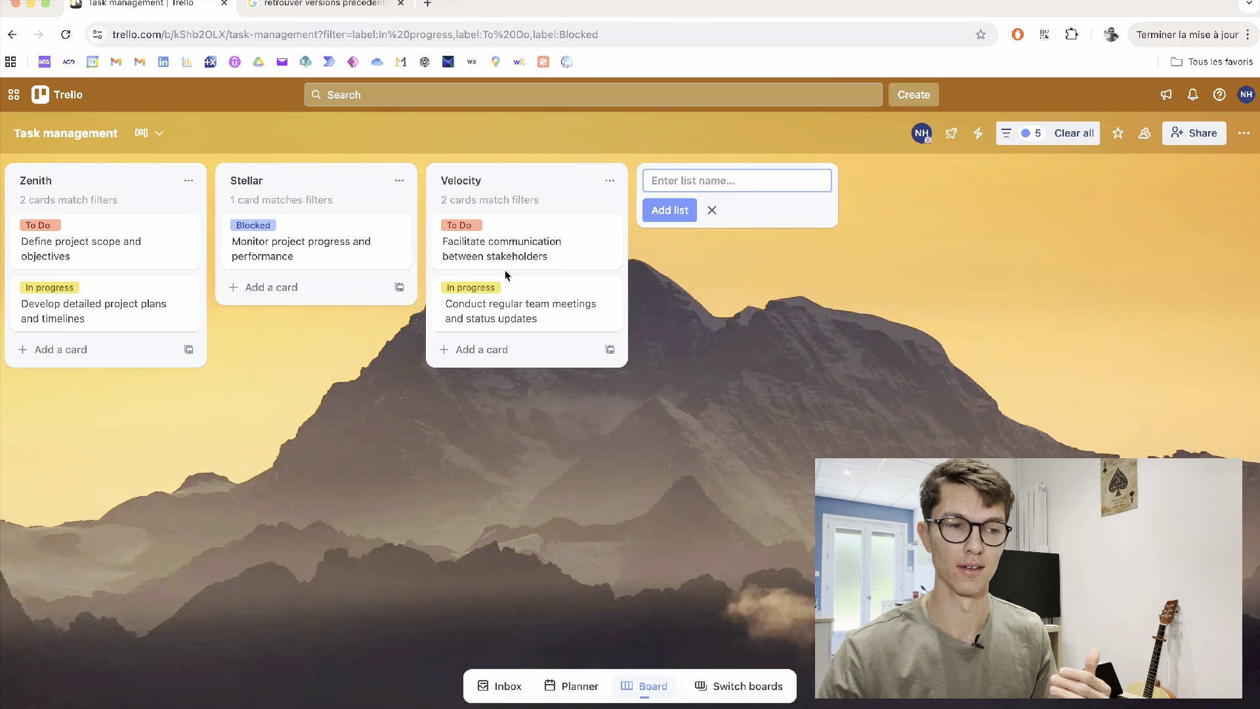
Replace the To Do label with Done on the Facilitate communication between stakeholders card in the Velocity list.
{"action": "left_click", "coordinate": [567, 246]}
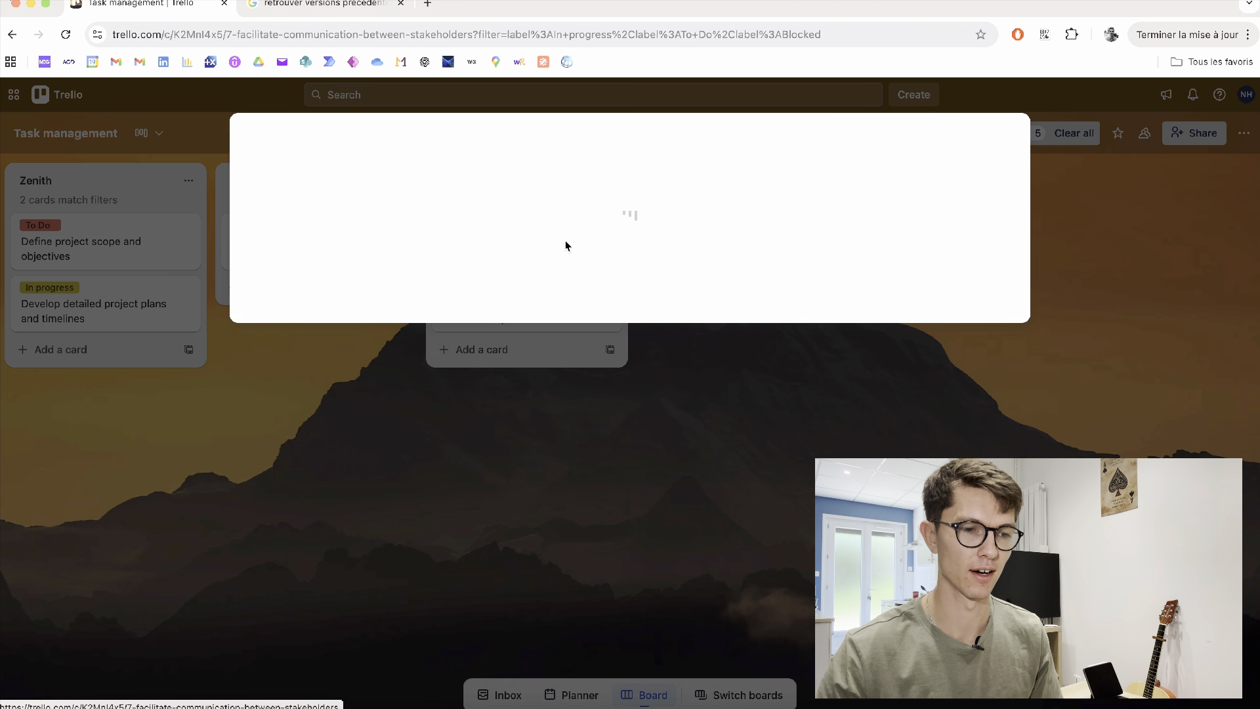
{"action": "left_click", "coordinate": [293, 316]}
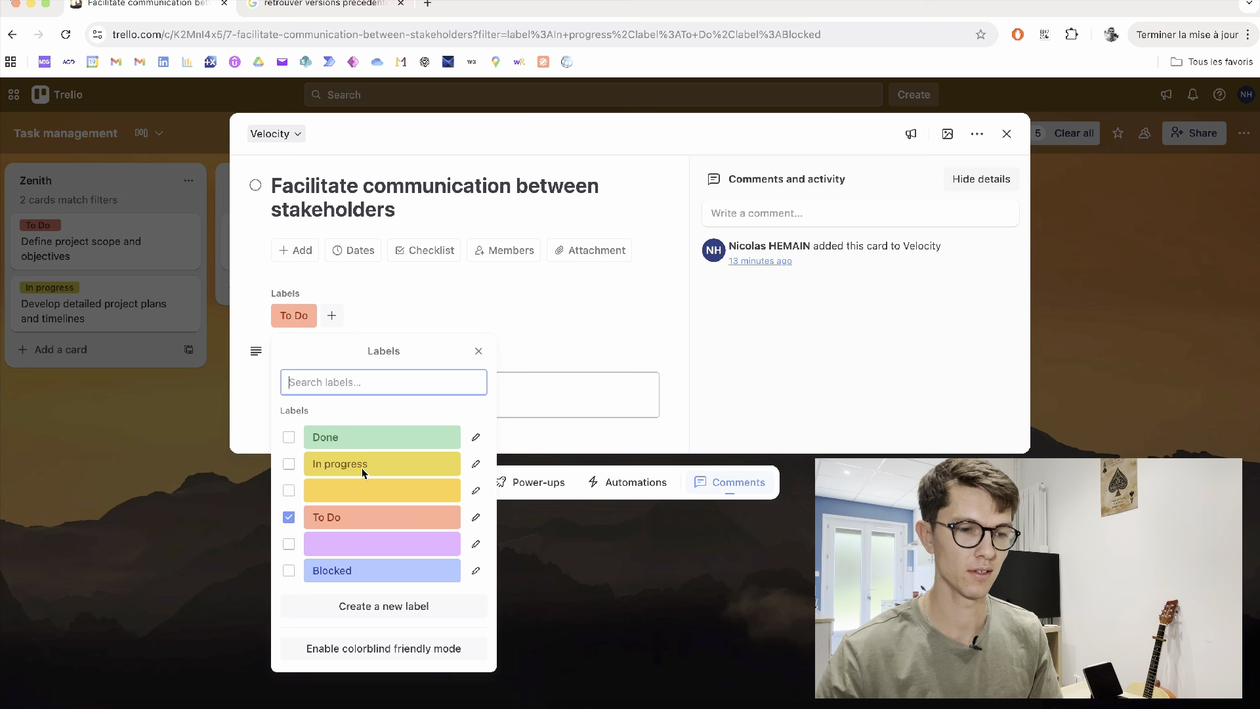
{"action": "left_click", "coordinate": [324, 517]}
{"action": "left_click", "coordinate": [324, 437]}
{"action": "left_click", "coordinate": [668, 591]}
{"action": "left_click", "coordinate": [668, 589]}
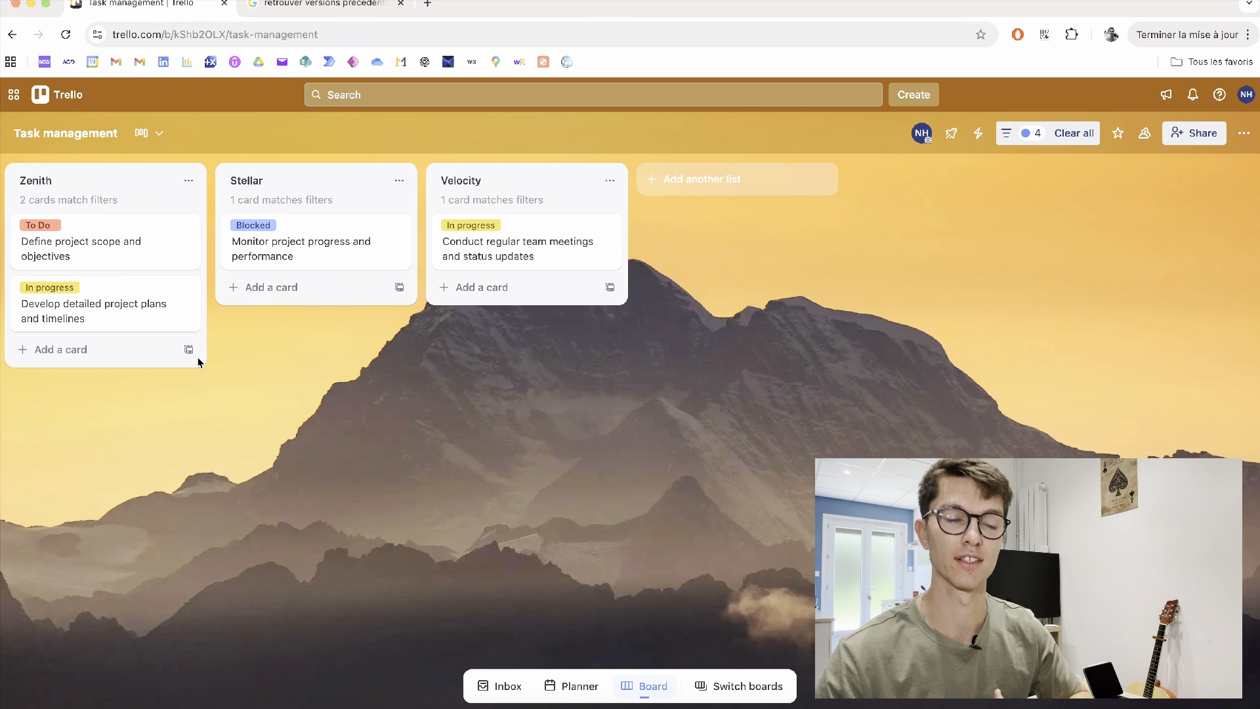
Add a checklist titled Checklist to the Define project scope and objectives card in the Zenith list.
{"action": "left_click", "coordinate": [116, 247]}
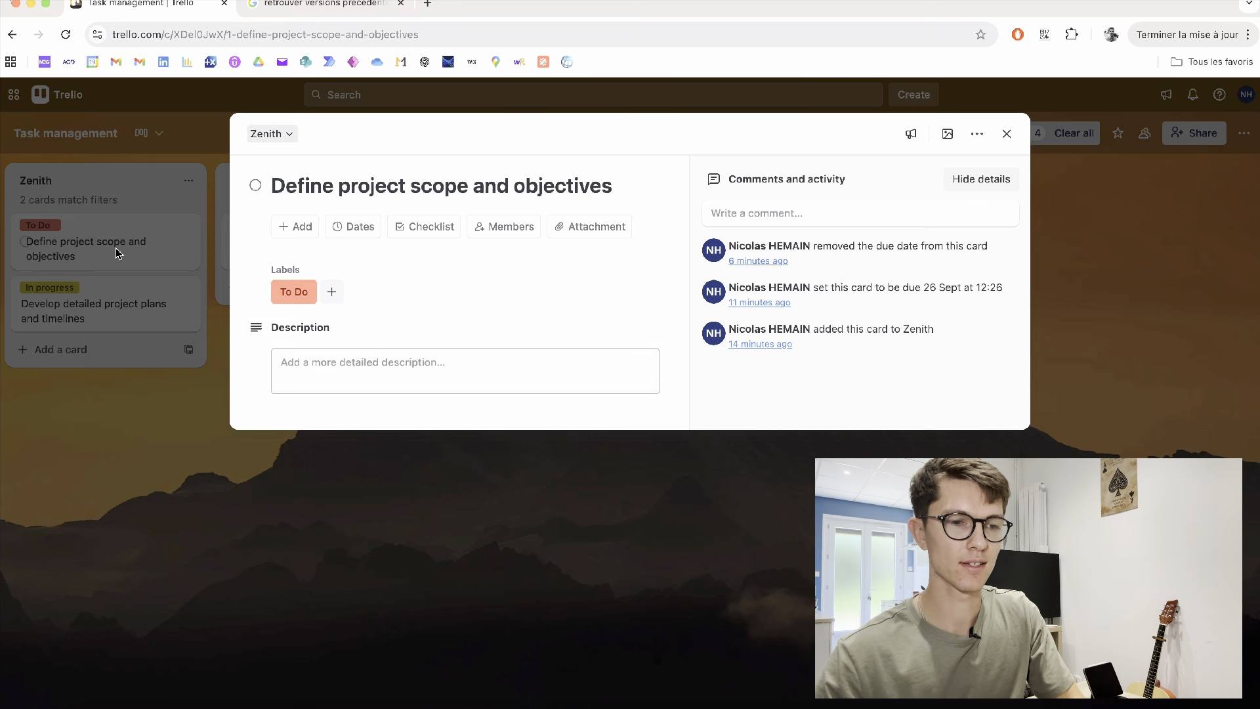
{"action": "left_click", "coordinate": [433, 229]}
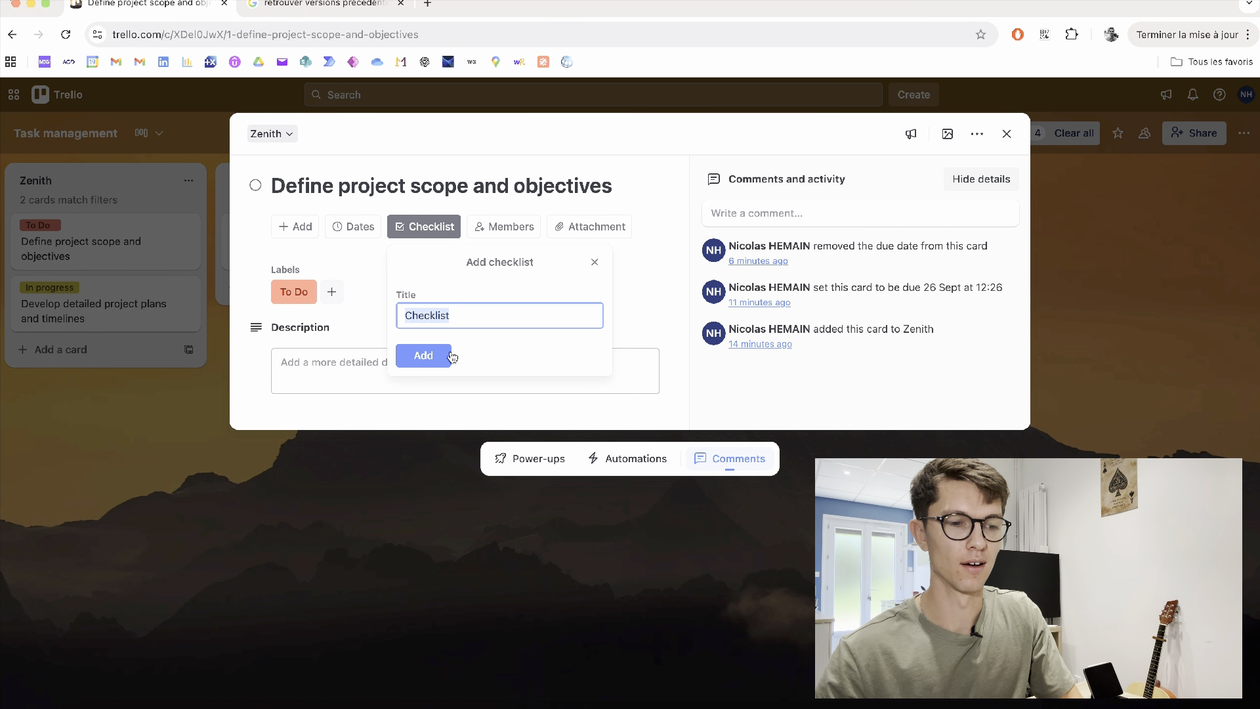
{"action": "left_click", "coordinate": [440, 355]}
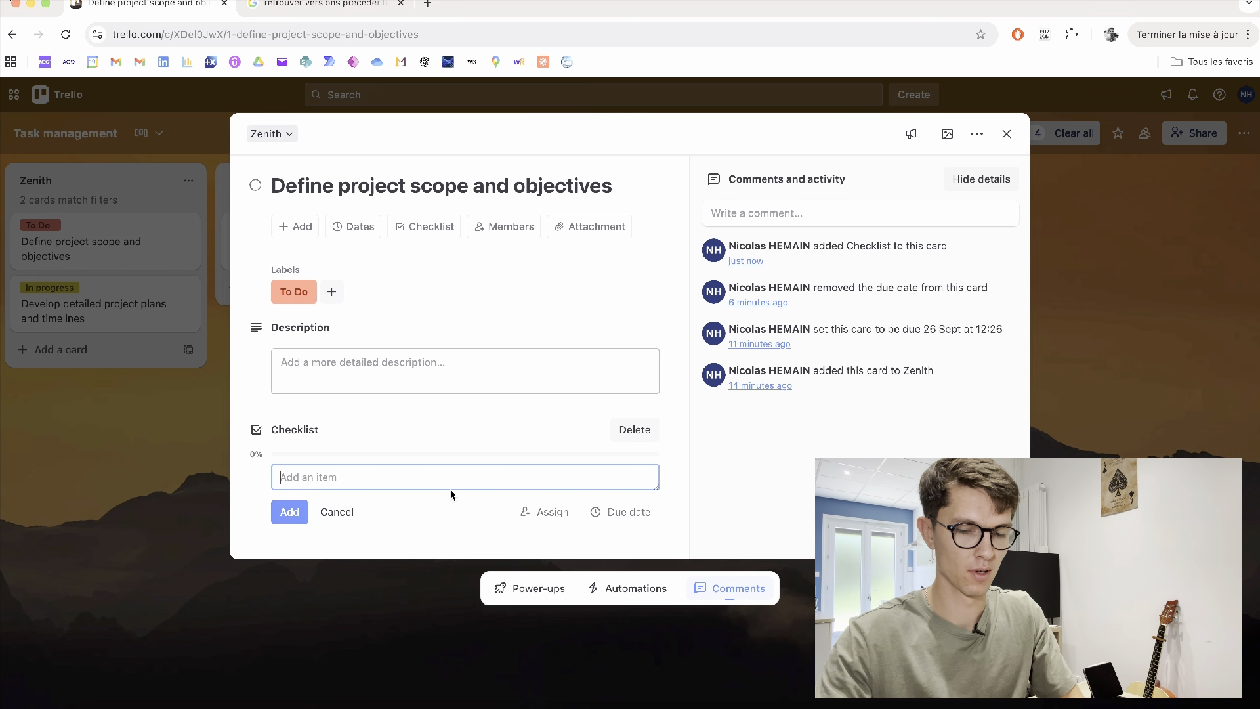
Add the item Sub Task1 to the card's checklist.
{"action": "type", "text": "Sub Objecti"}
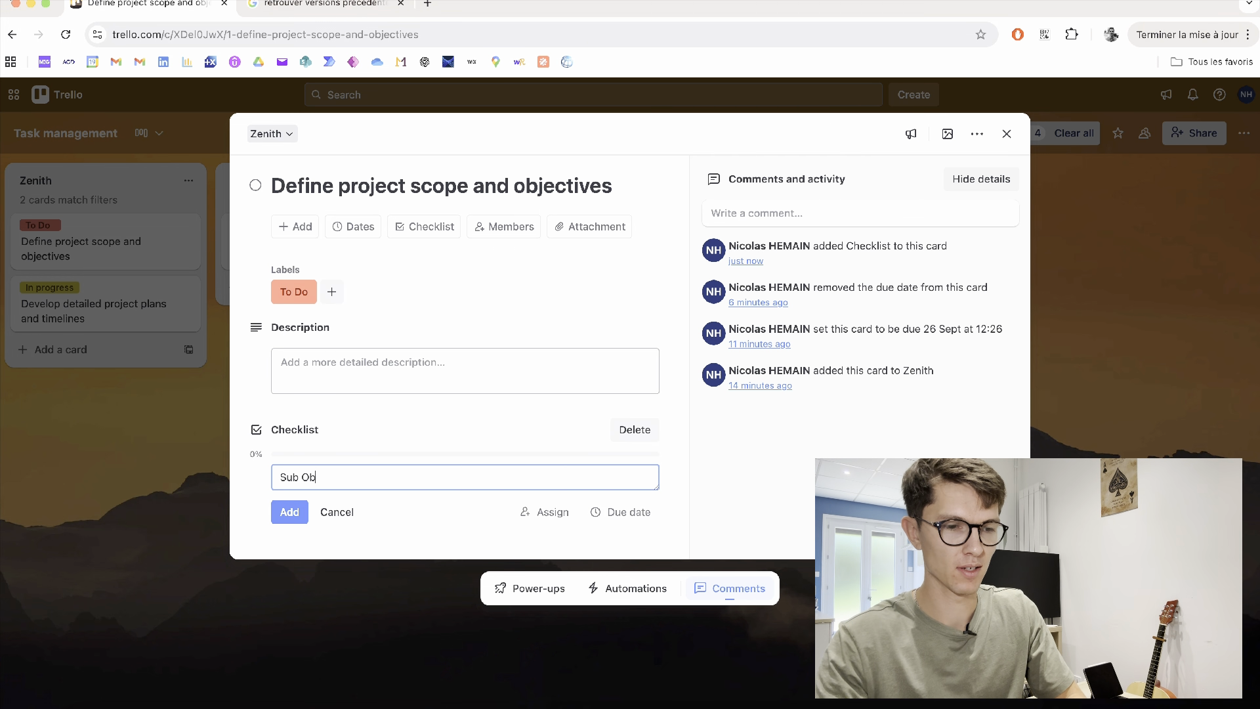
{"action": "key", "text": "BackSpace"}
{"action": "key", "text": "BackSpace"}
{"action": "key", "text": "BackSpace"}
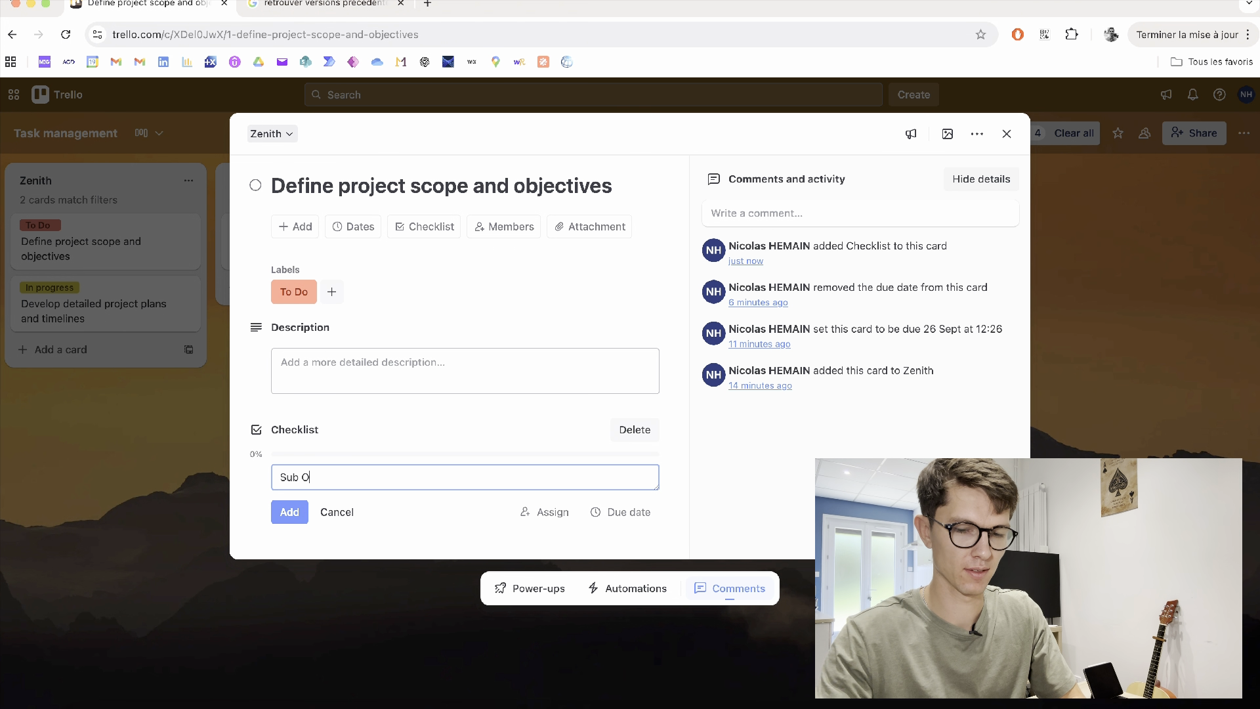
{"action": "type", "text": "Task"}
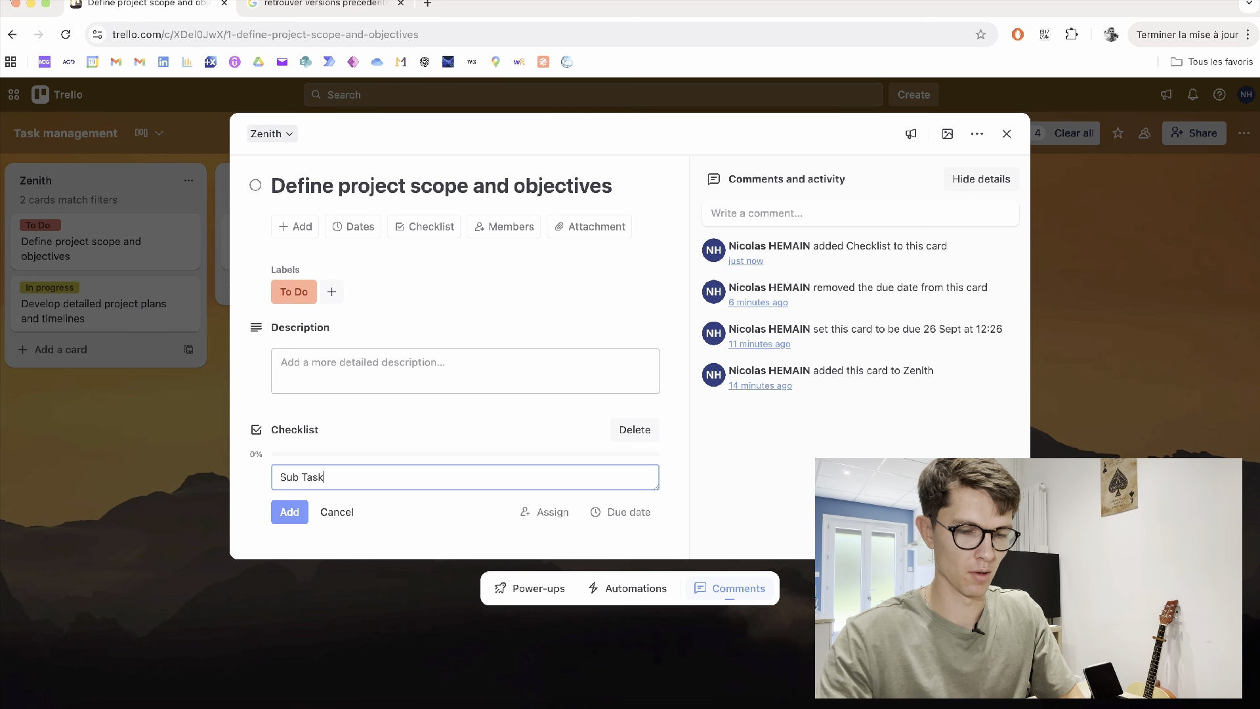
{"action": "type", "text": "1"}
{"action": "key", "text": "Return"}
Add the item Sub Task2 to the card's checklist and mark Sub Task1 as complete.
{"action": "type", "text": "Sub"}
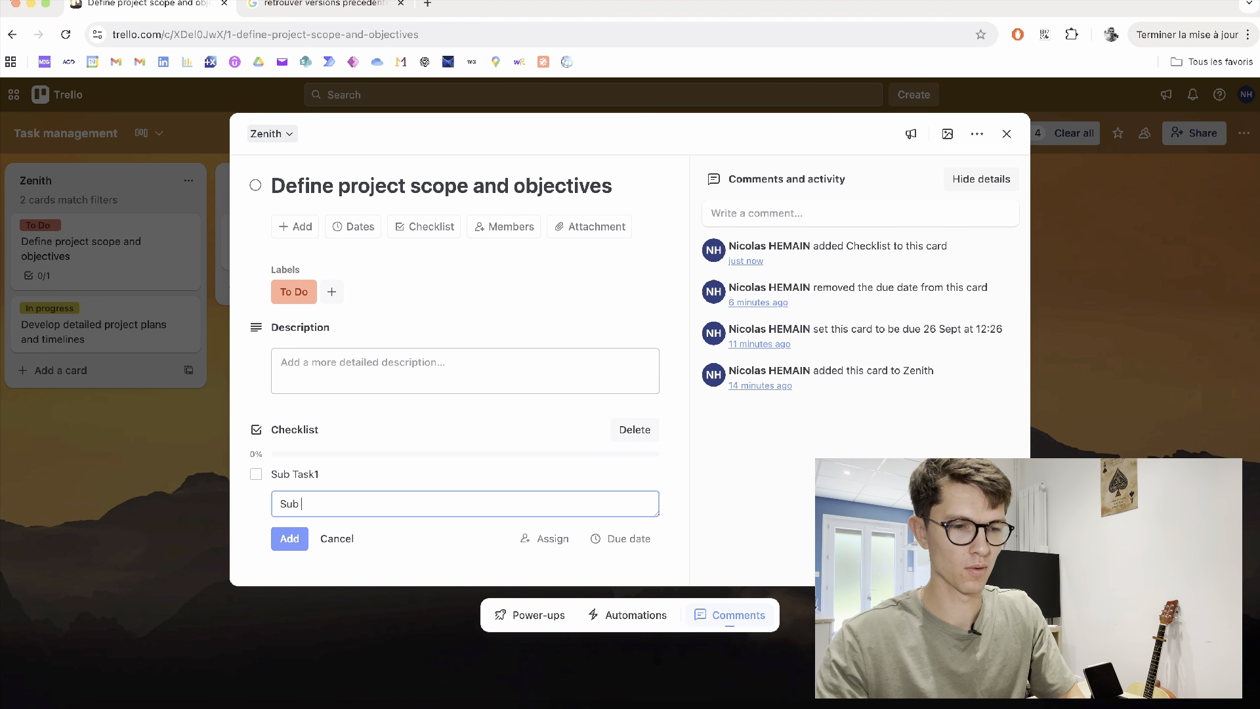
{"action": "type", "text": " Task2"}
{"action": "key", "text": "Return"}
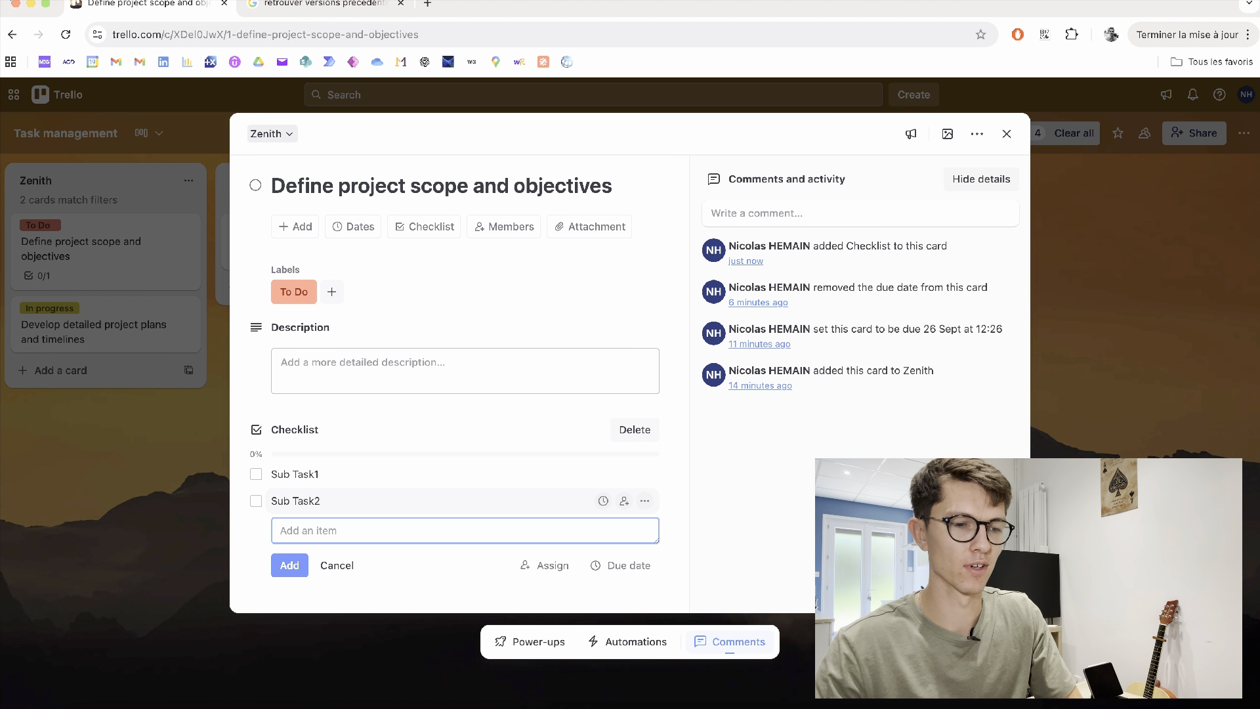
{"action": "left_click", "coordinate": [256, 474]}
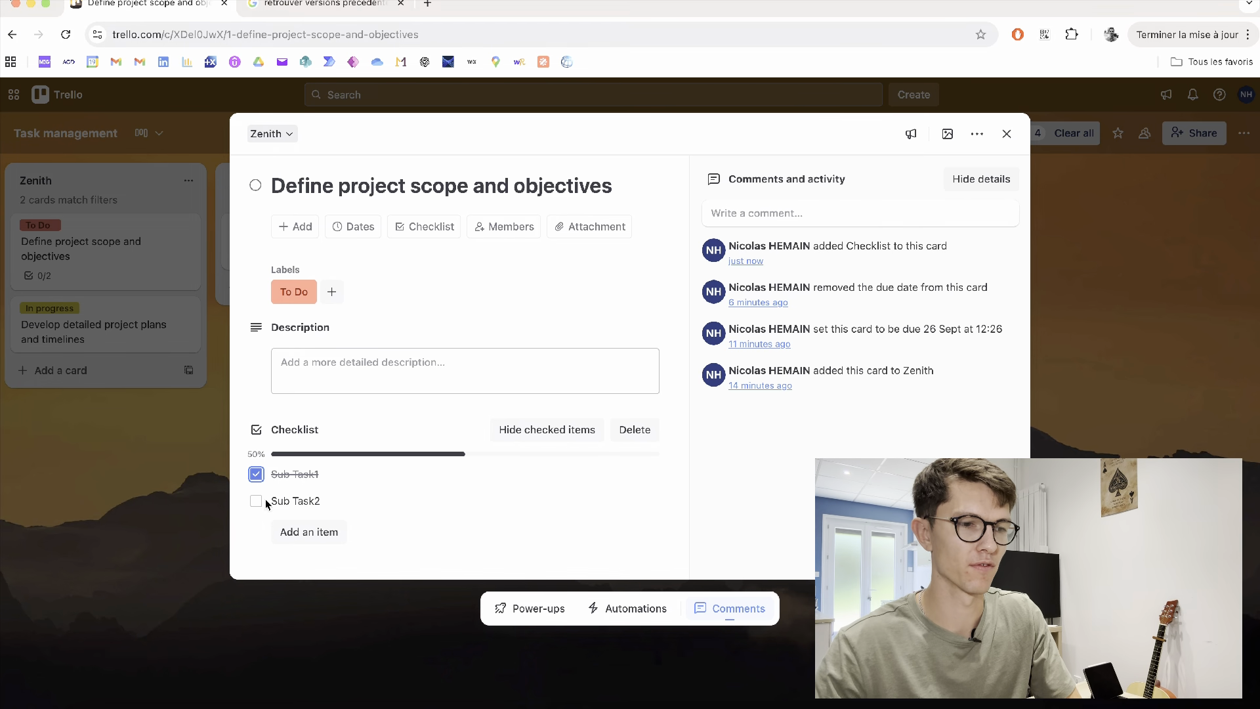
{"action": "left_click", "coordinate": [163, 533]}
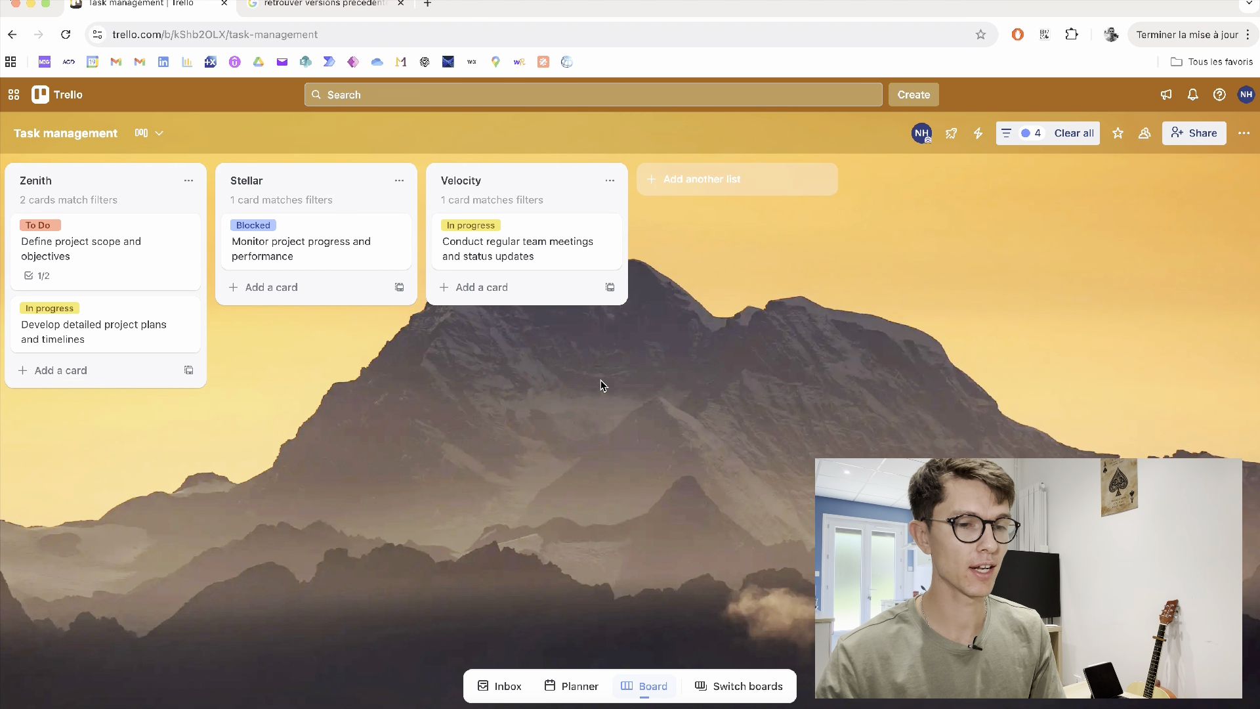
Set the due date of the Define project scope and objectives card in the Zenith list to 25/09/2025.
{"action": "left_click", "coordinate": [151, 263]}
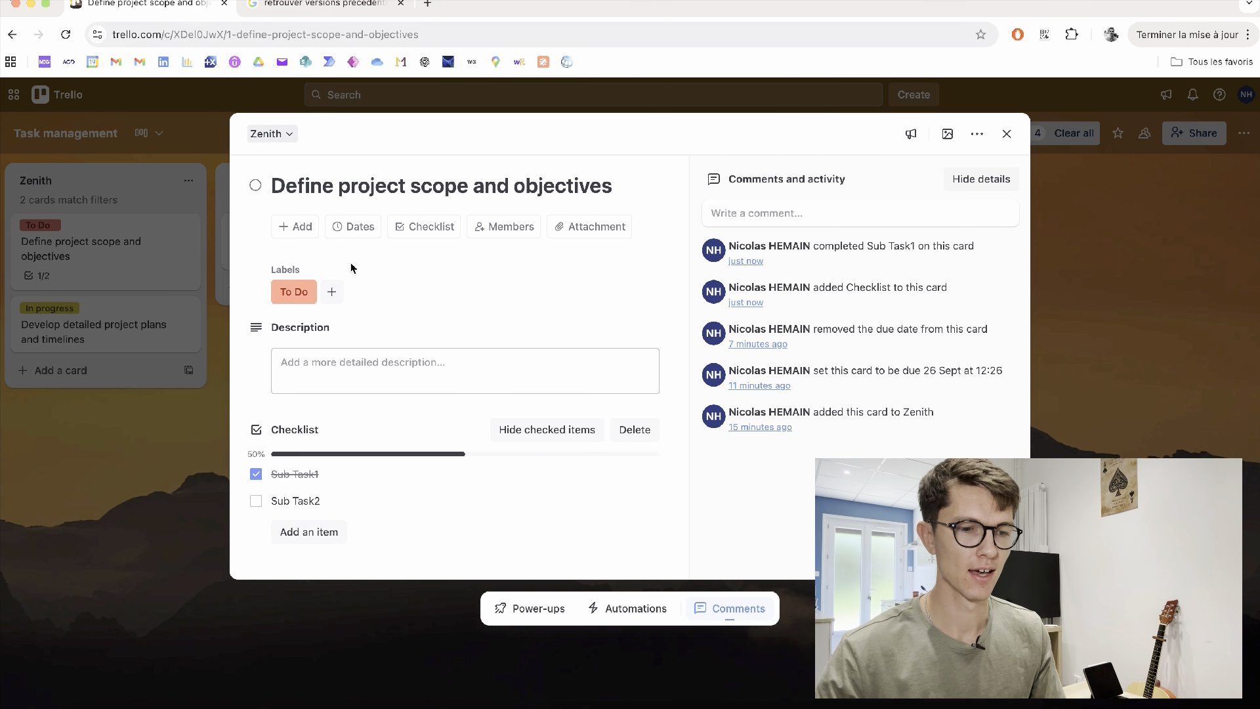
{"action": "left_click", "coordinate": [355, 226]}
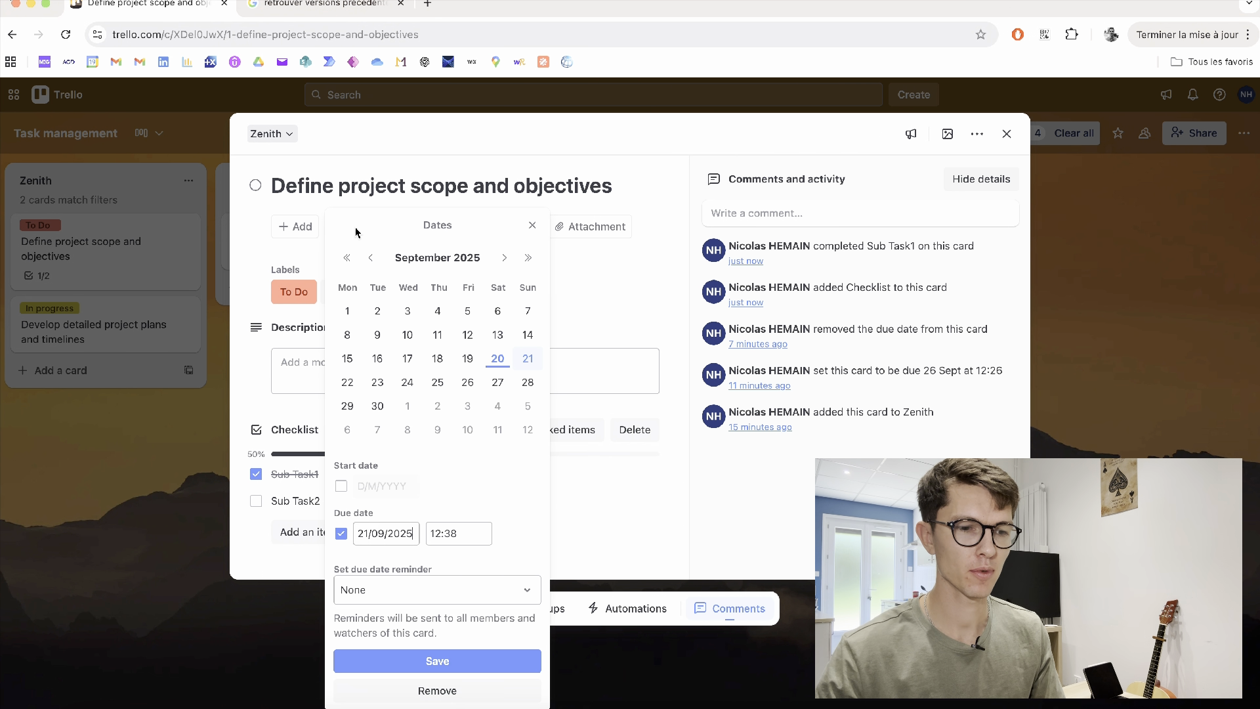
{"action": "left_click", "coordinate": [442, 390]}
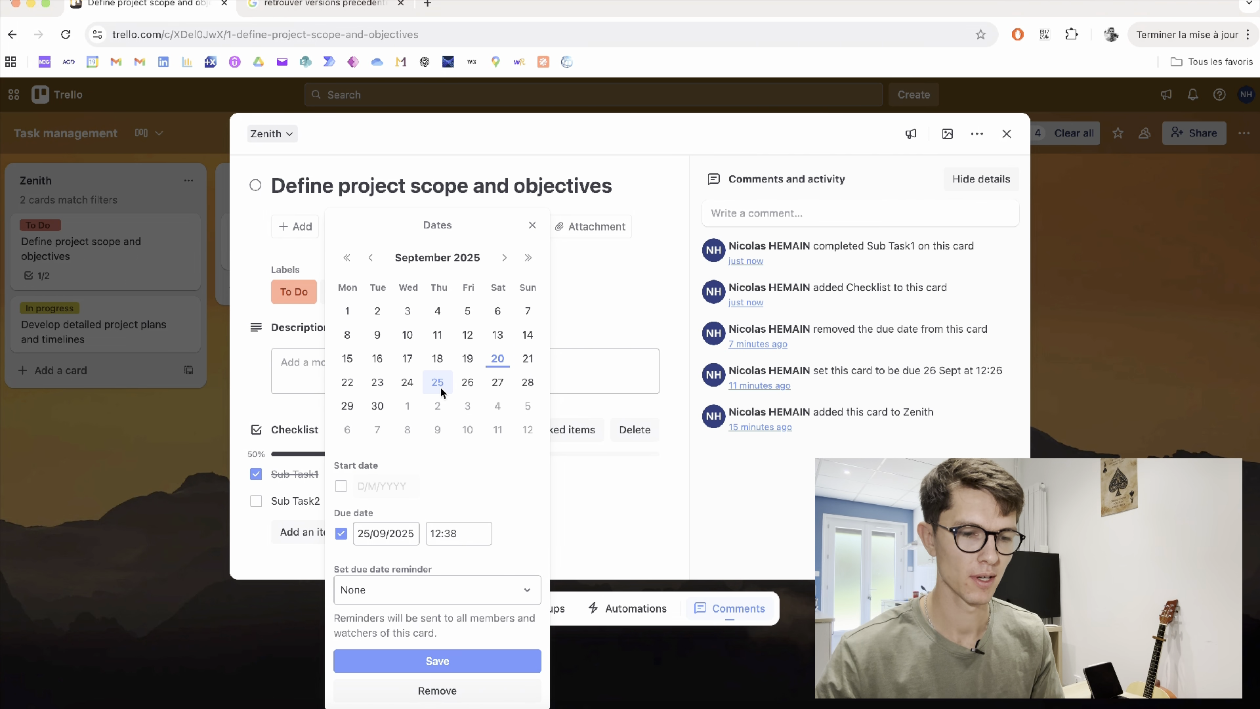
{"action": "left_click", "coordinate": [494, 663]}
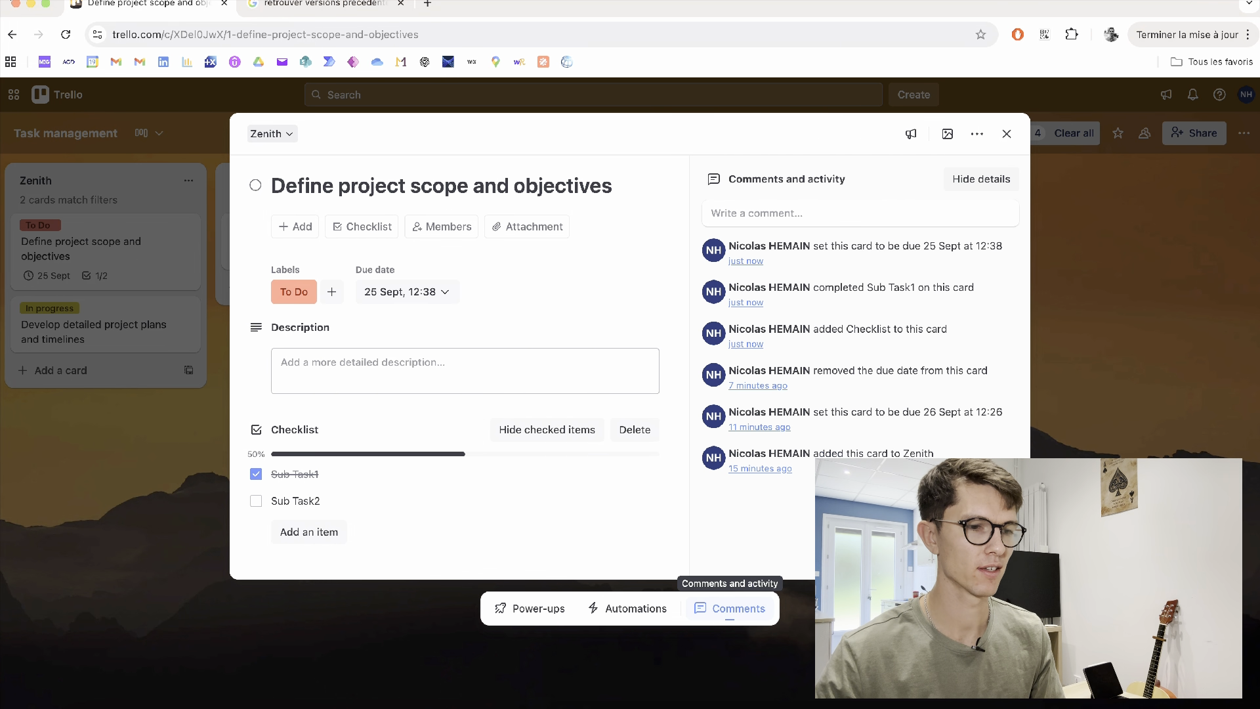
{"action": "key", "text": "Escape"}
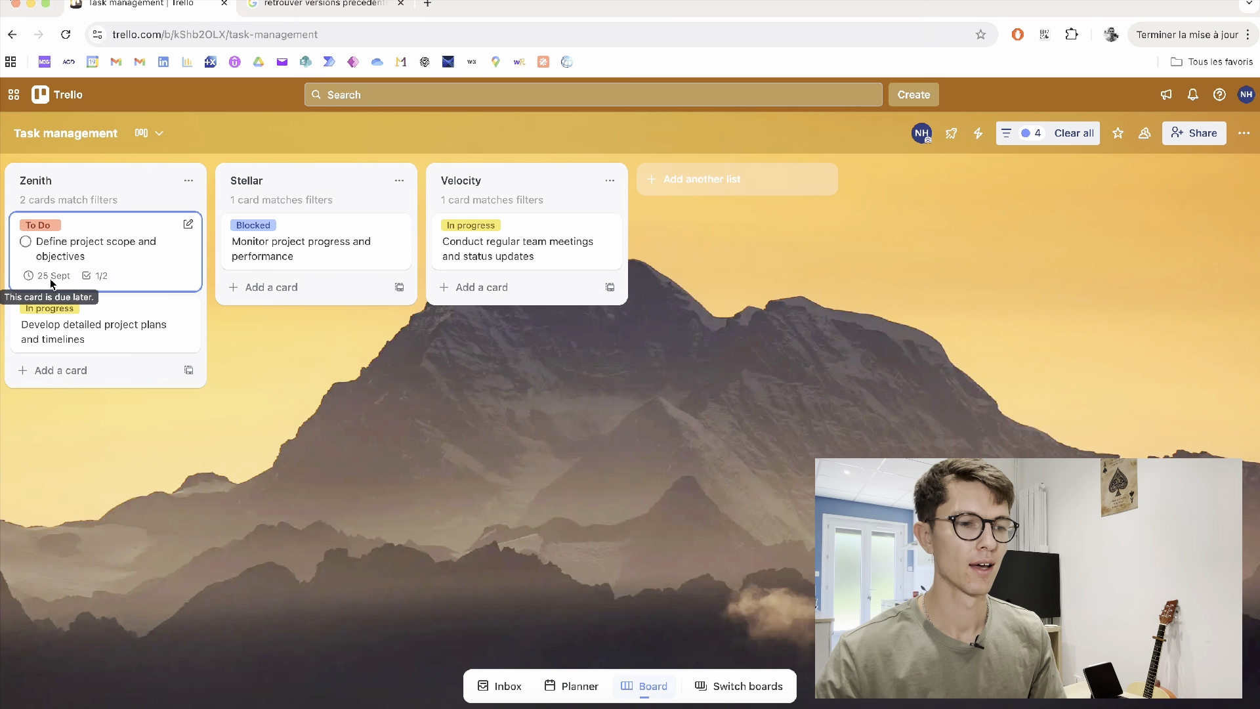
Set the due date of the Develop detailed project plans and timelines card in the Zenith list to 20/09/2025.
{"action": "left_click", "coordinate": [139, 321]}
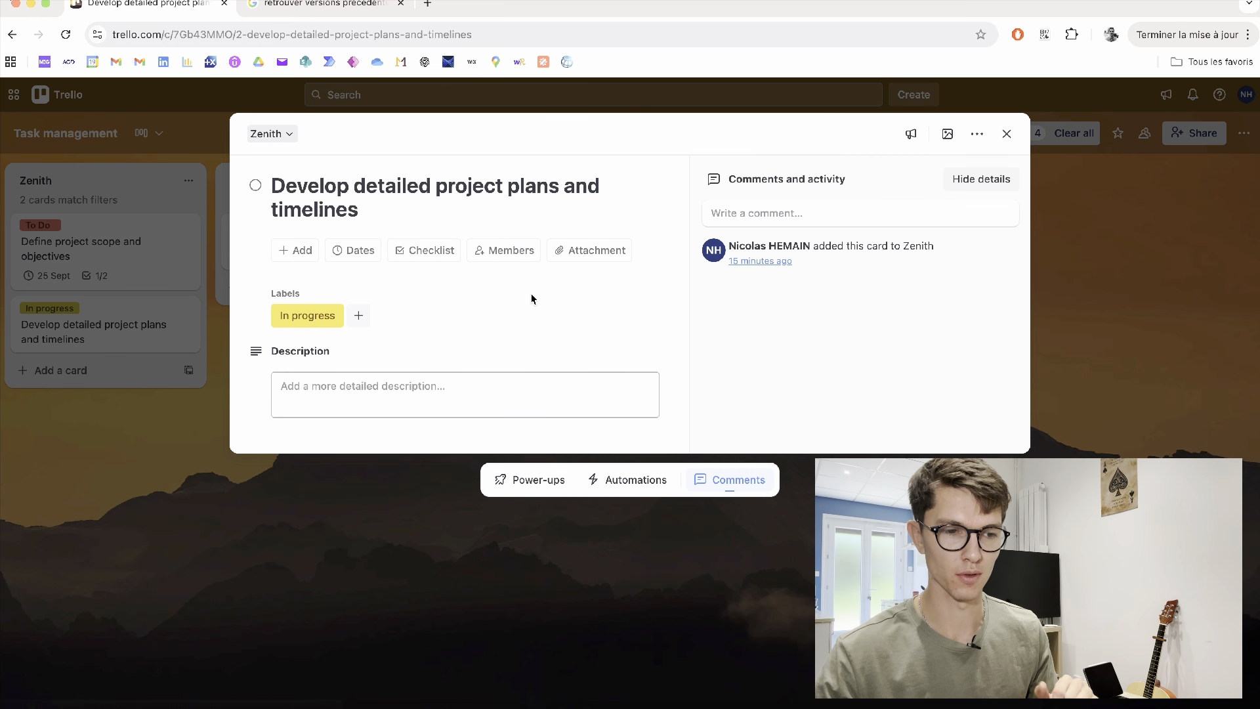
{"action": "left_click", "coordinate": [354, 250]}
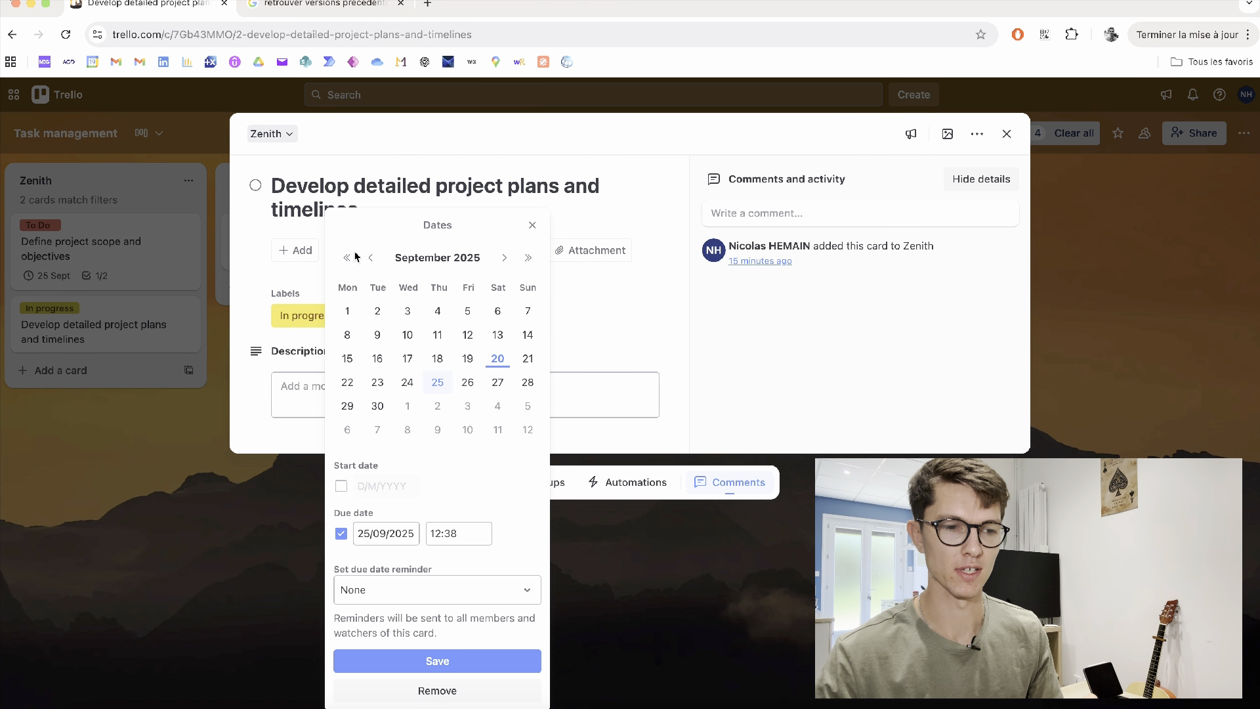
{"action": "left_click", "coordinate": [497, 360]}
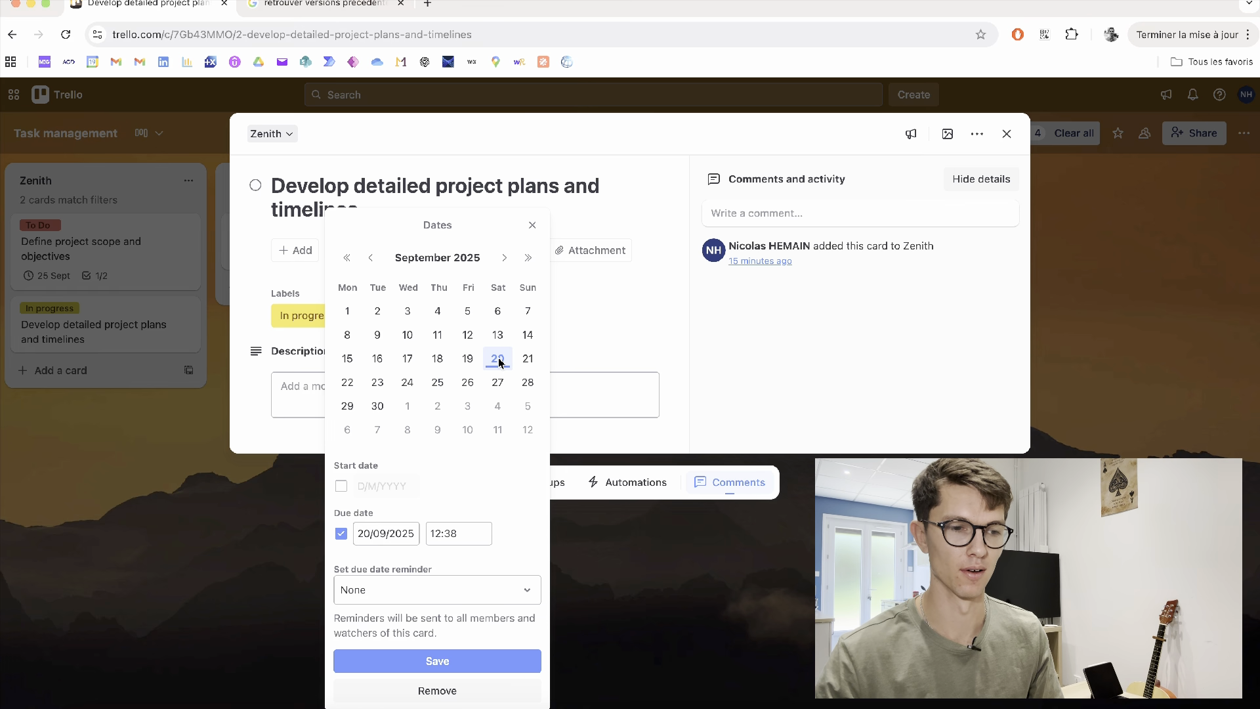
{"action": "left_click", "coordinate": [421, 667]}
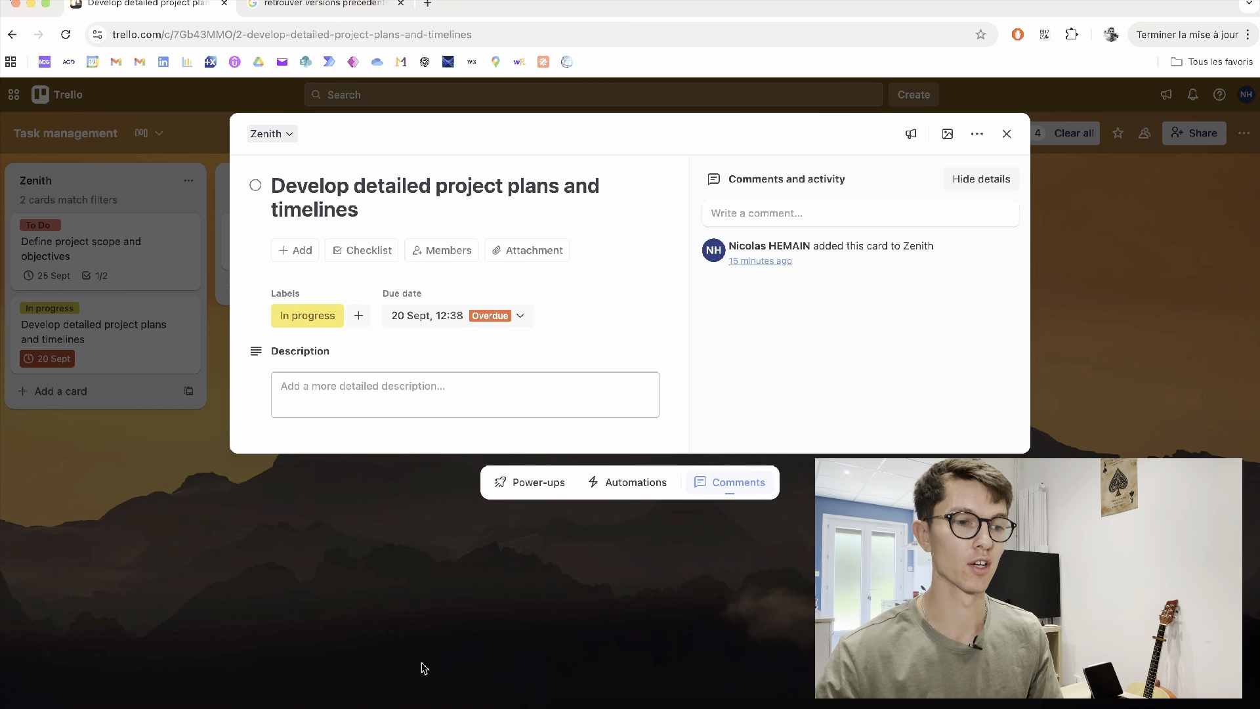
{"action": "double_click", "coordinate": [382, 610]}
{"action": "left_click", "coordinate": [269, 388]}
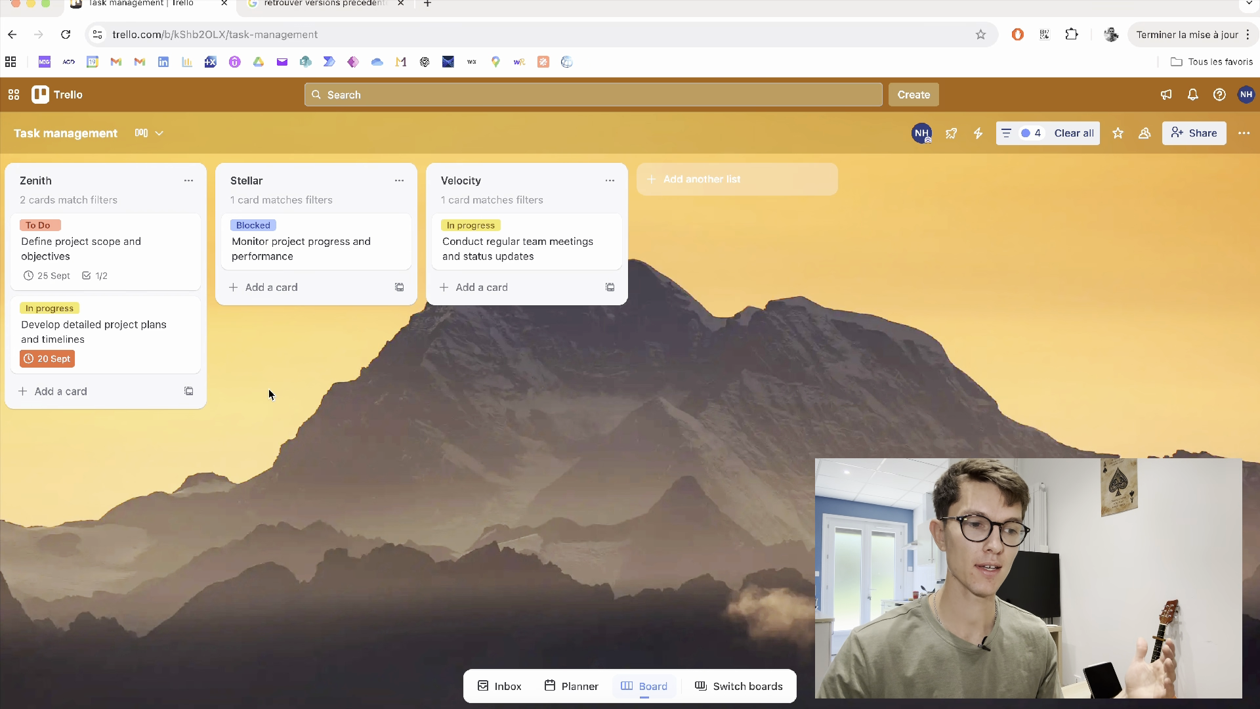
Set the due date of the Monitor project progress and performance card in the Stellar list to 21/09/2025.
{"action": "left_click", "coordinate": [293, 256]}
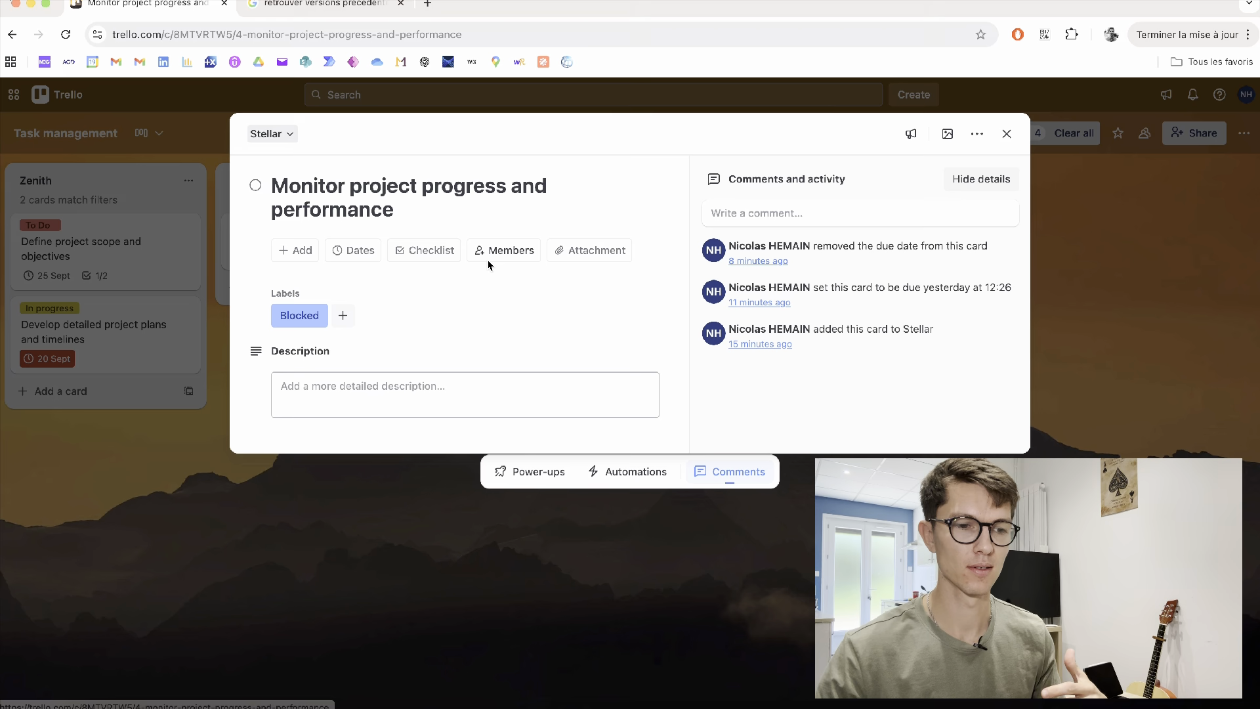
{"action": "left_click", "coordinate": [366, 255]}
{"action": "left_click", "coordinate": [527, 358]}
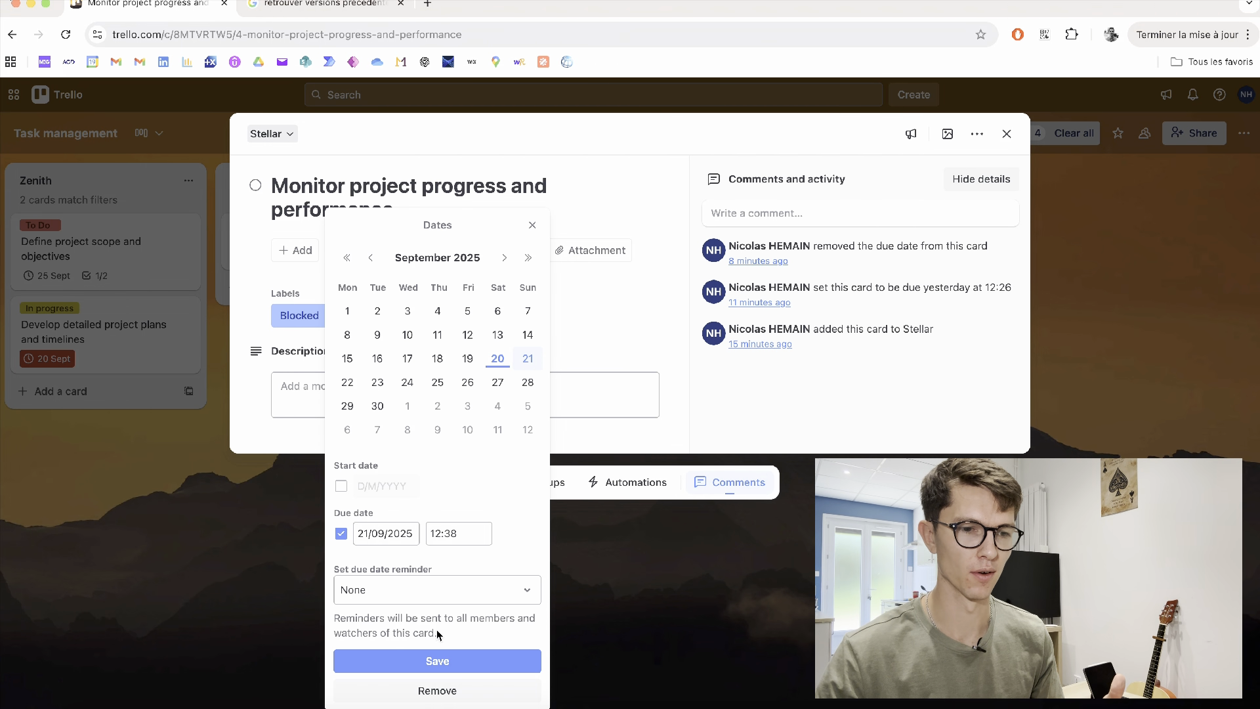
{"action": "left_click", "coordinate": [437, 661]}
{"action": "left_click", "coordinate": [415, 624]}
{"action": "double_click", "coordinate": [413, 620]}
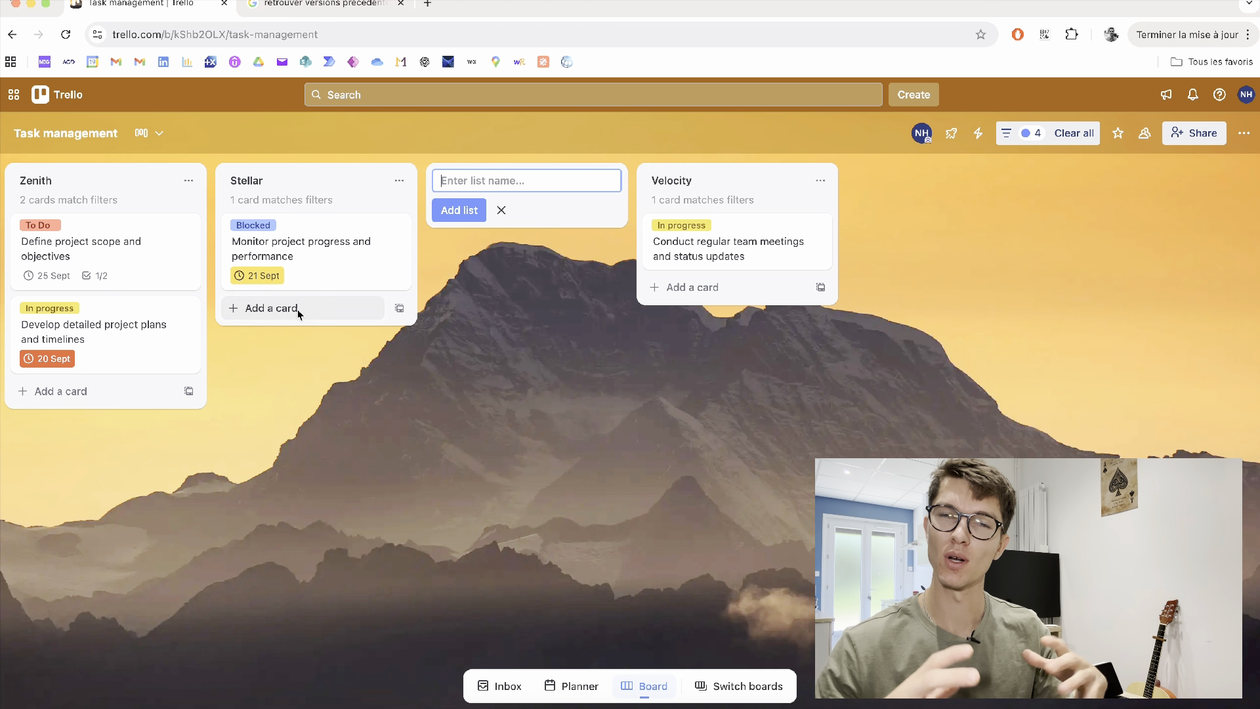
{"action": "left_click", "coordinate": [298, 411]}
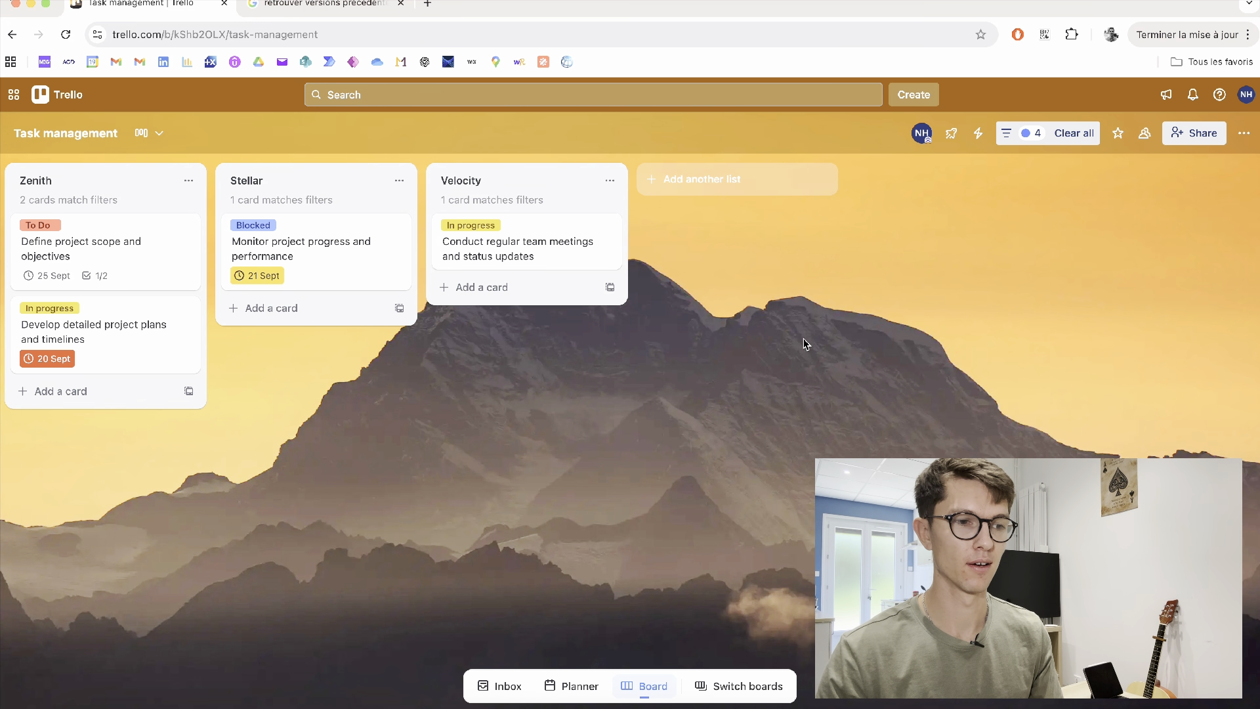
Check which alternative views are offered for the Task management board.
{"action": "left_click", "coordinate": [153, 140]}
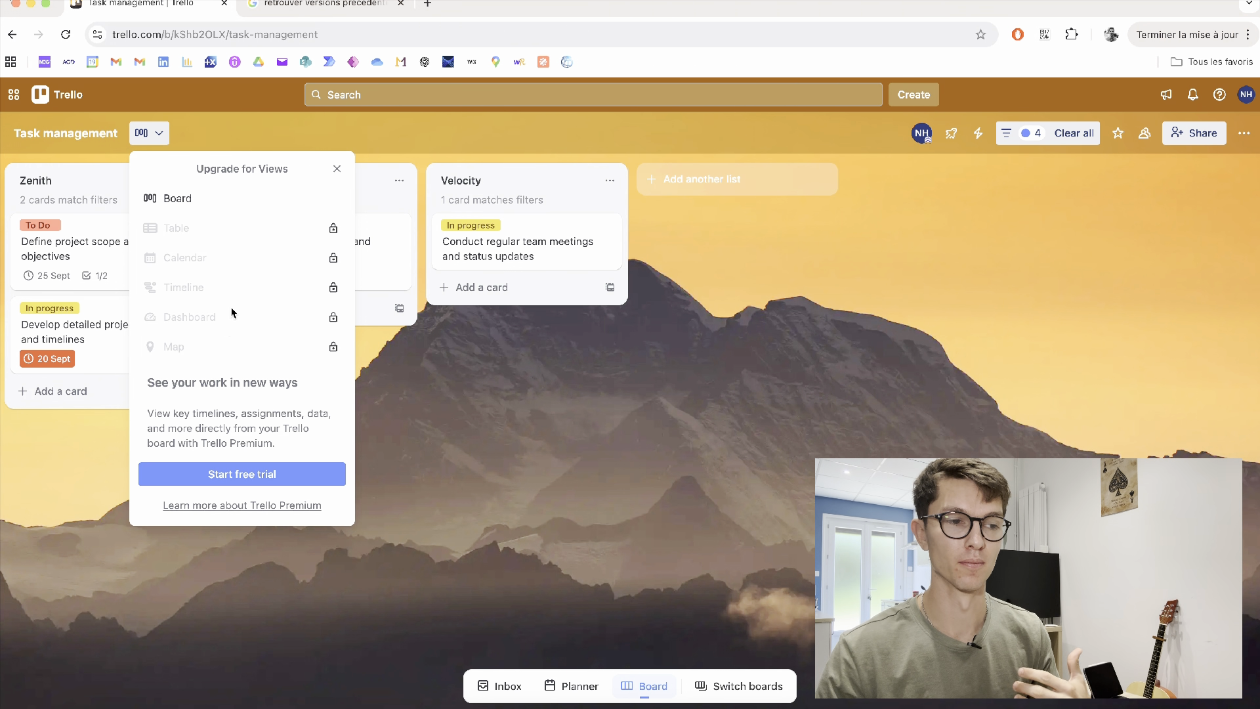
{"action": "left_click", "coordinate": [337, 169]}
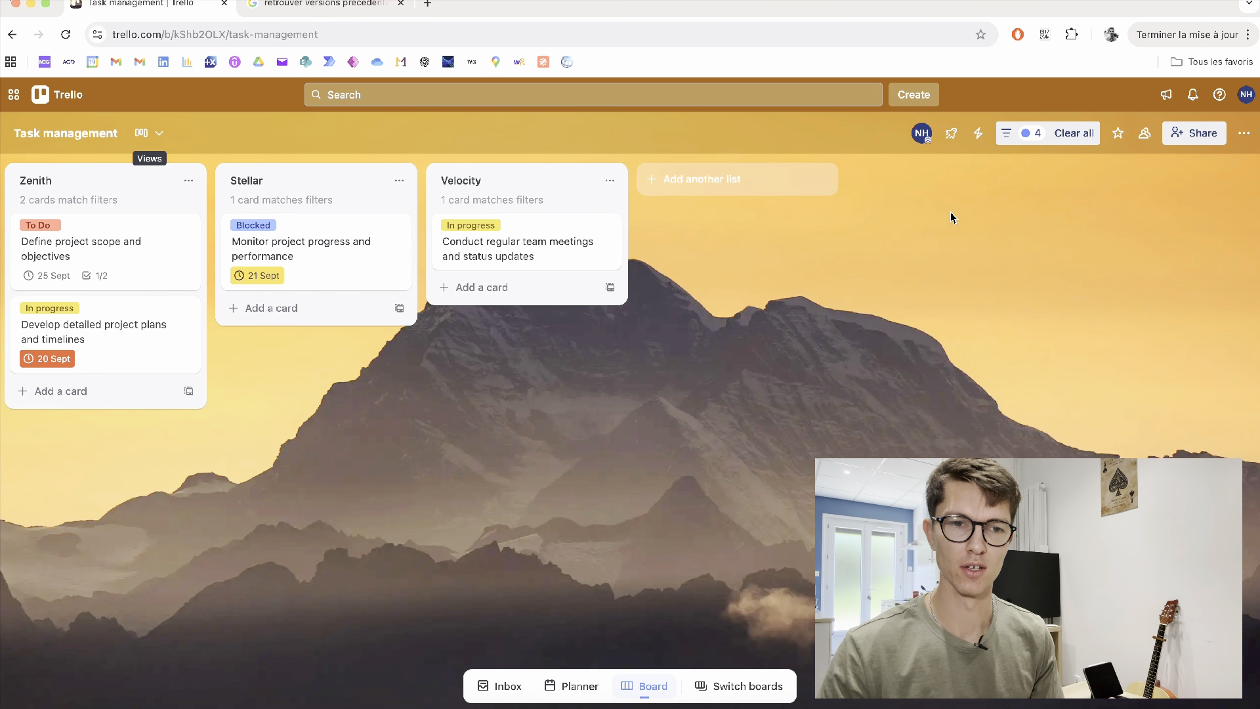
Examine the automation rules page with its example rules and return to the board.
{"action": "left_click", "coordinate": [978, 133]}
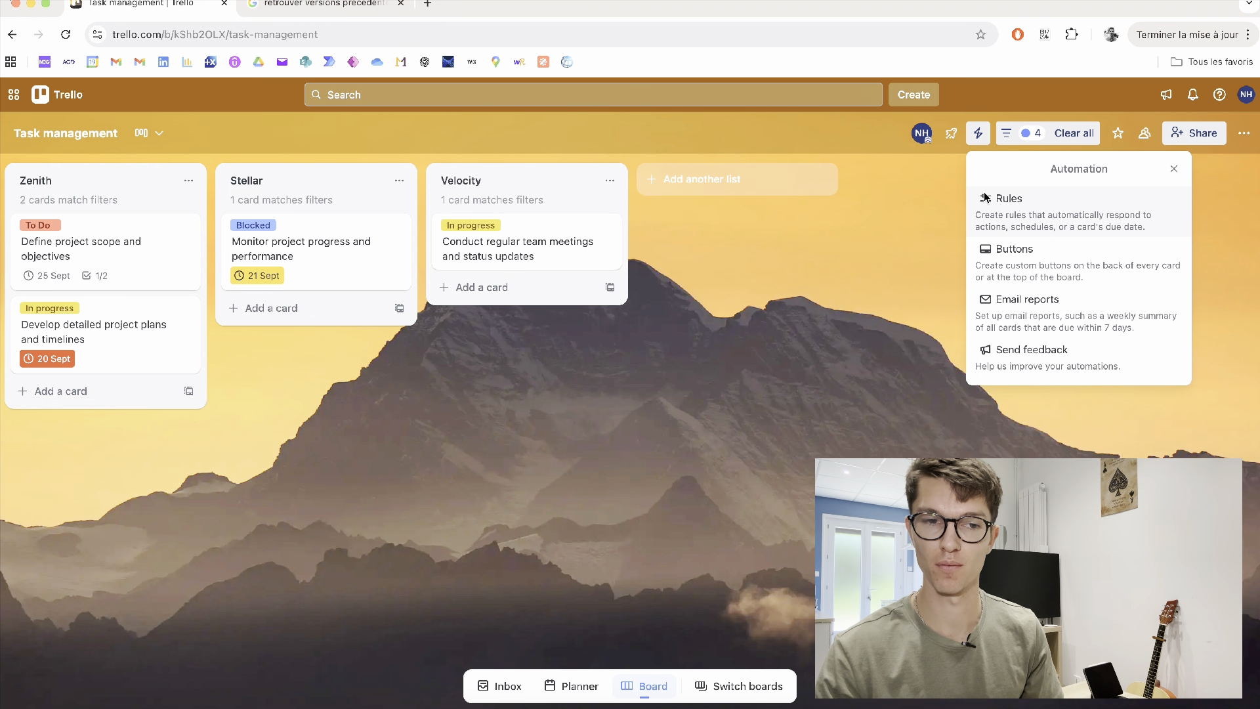
{"action": "left_click", "coordinate": [1010, 218]}
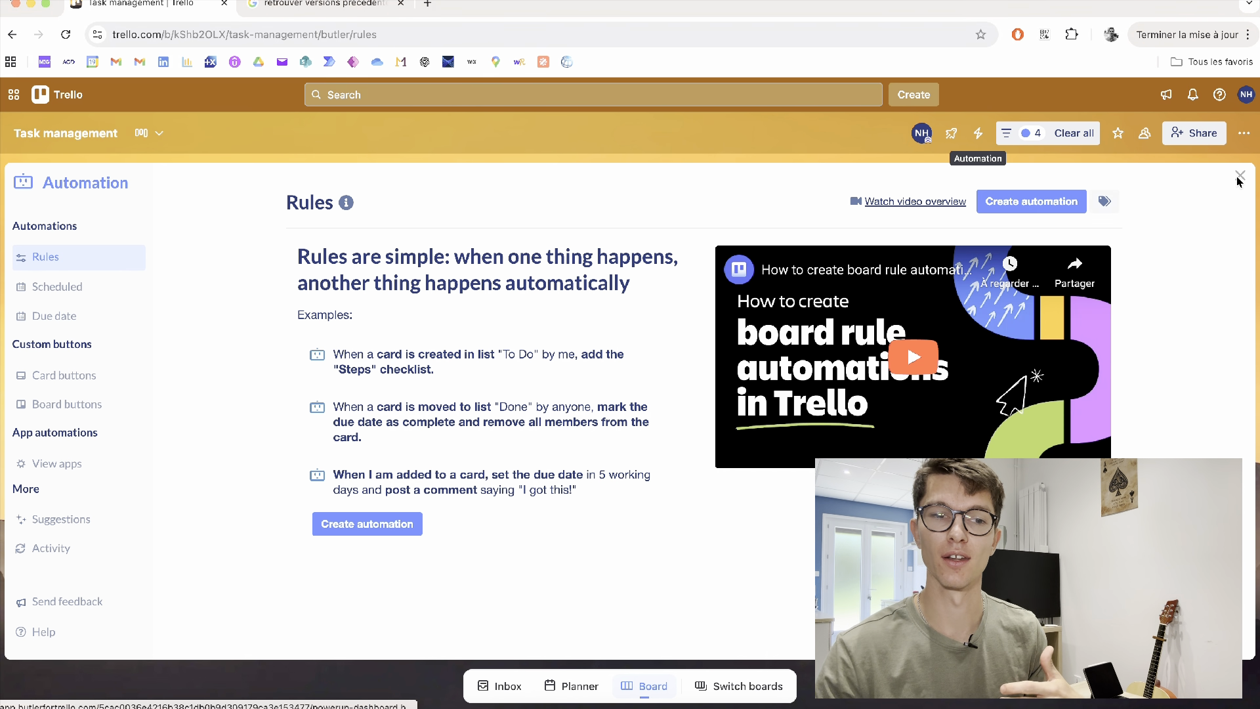
{"action": "left_click", "coordinate": [1239, 179]}
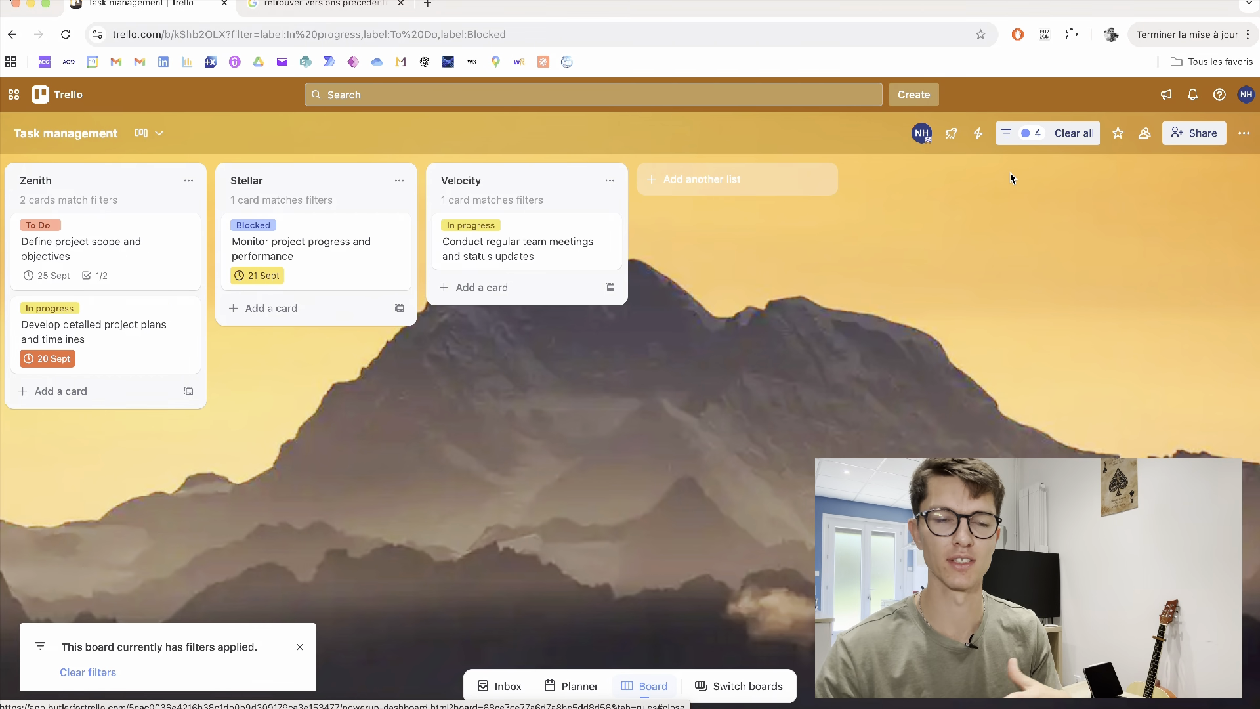
Review the email report types offered in the board's automation options.
{"action": "left_click", "coordinate": [978, 134]}
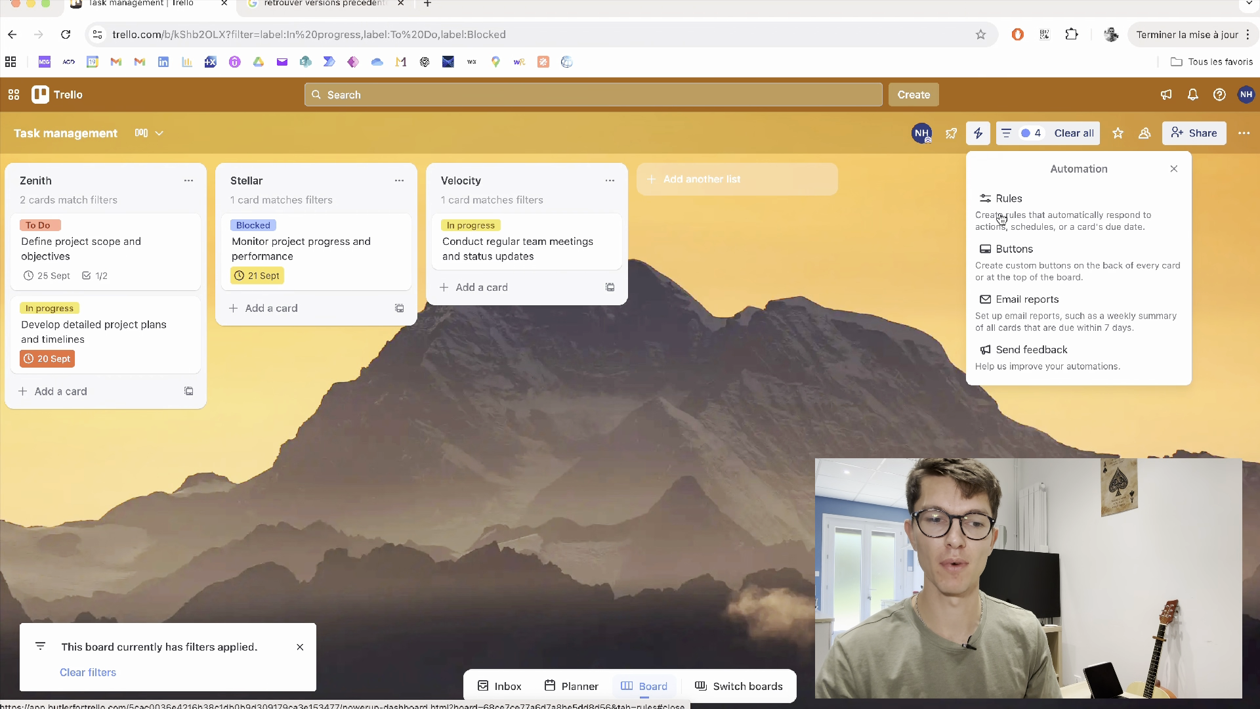
{"action": "left_click", "coordinate": [1030, 306]}
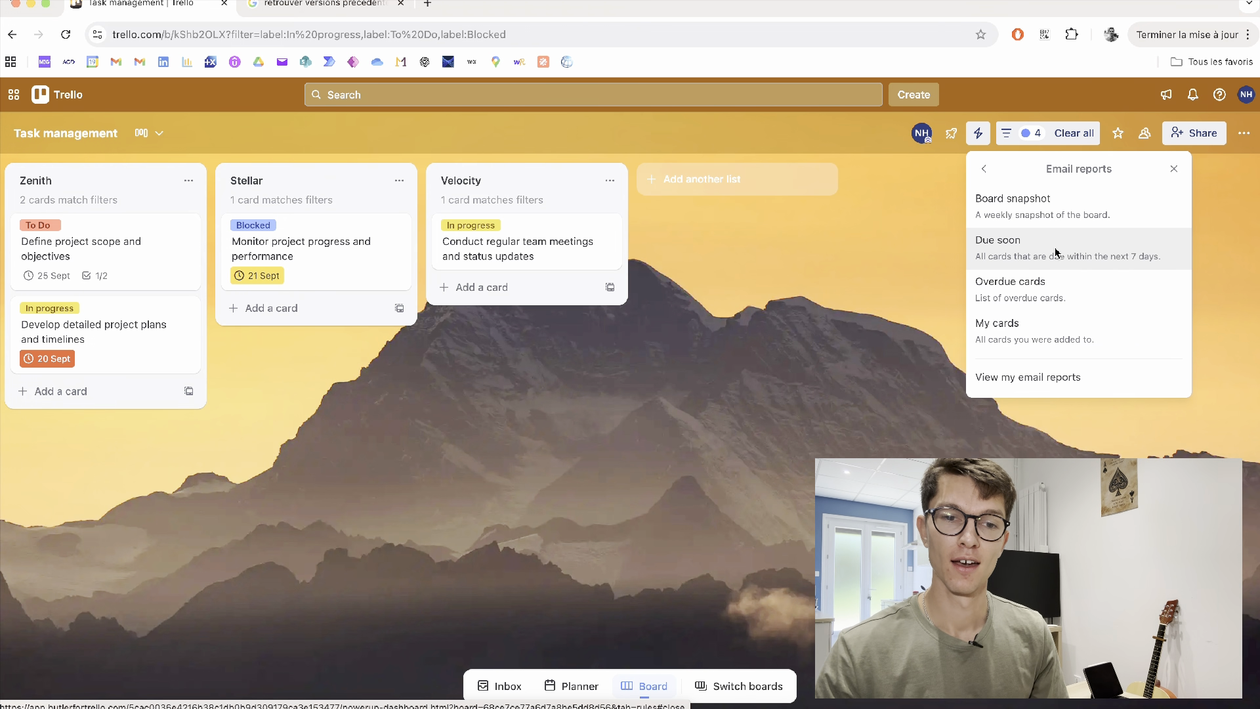
{"action": "left_click", "coordinate": [1174, 169]}
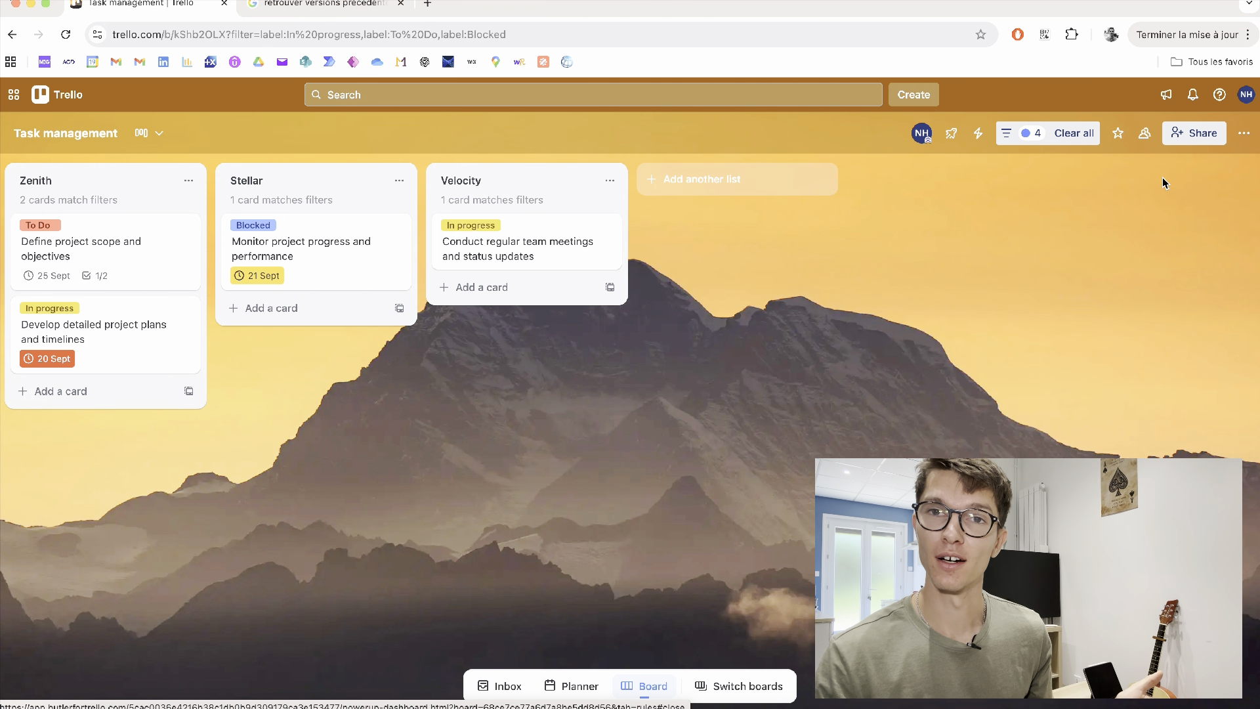